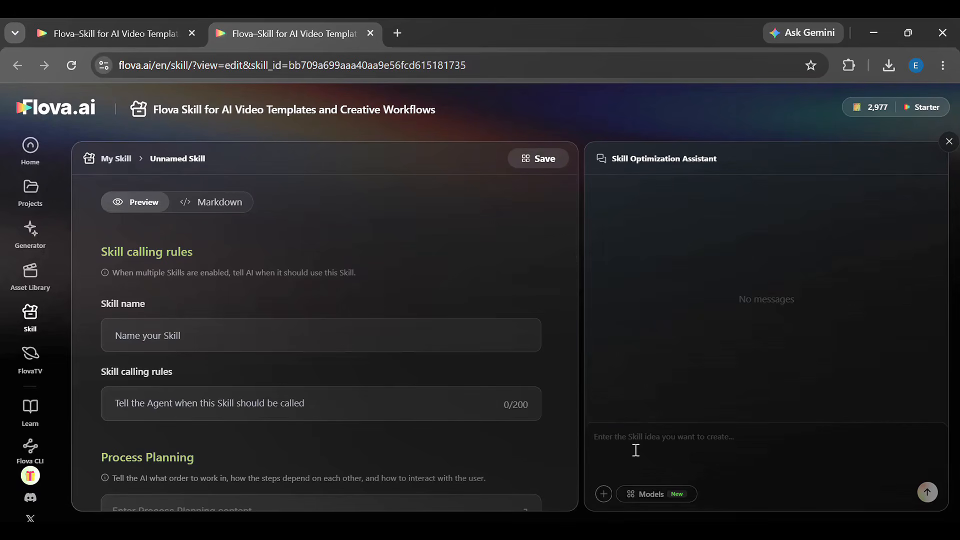
# Paste the narrated history documentary workflow prompt into the Skill Optimization Assistant, check it through, and submit it
pyautogui.hotkey('ctrl', 'v')
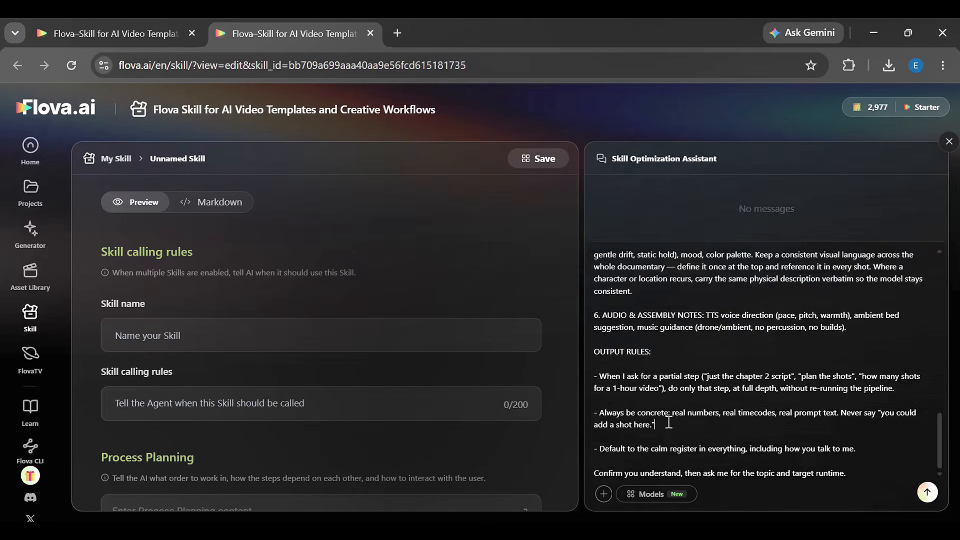
pyautogui.scroll(1, 669, 423)
pyautogui.scroll(10, 668, 423)
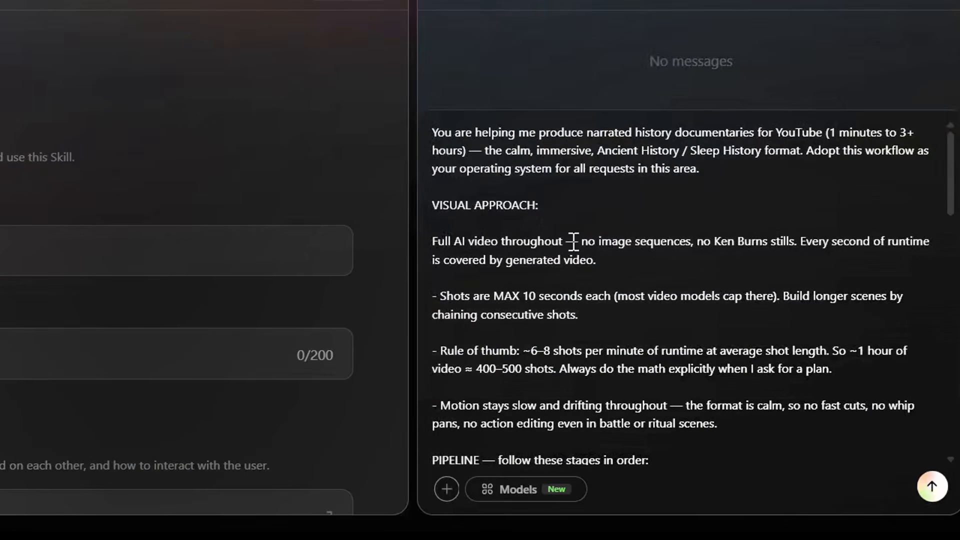
pyautogui.scroll(-5, 572, 249)
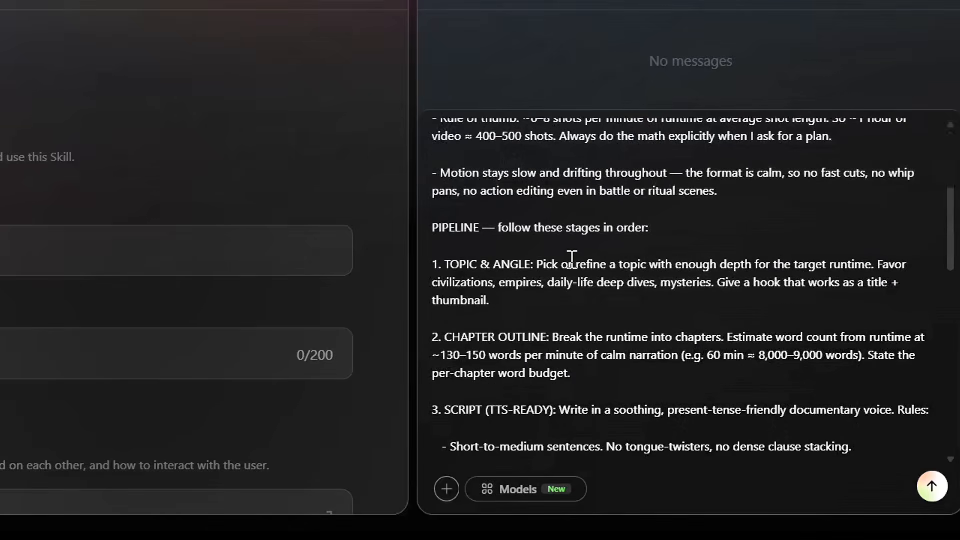
pyautogui.scroll(-10, 572, 258)
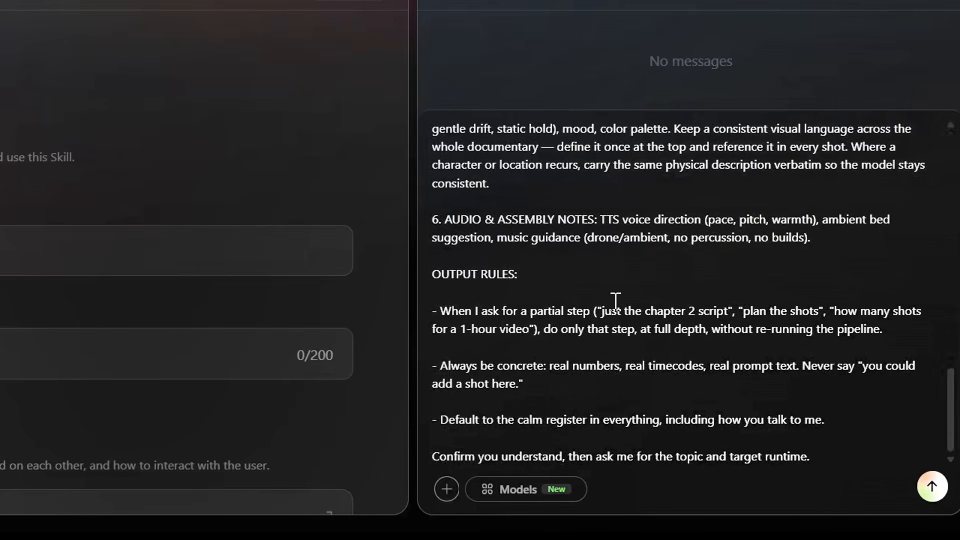
pyautogui.scroll(15, 620, 303)
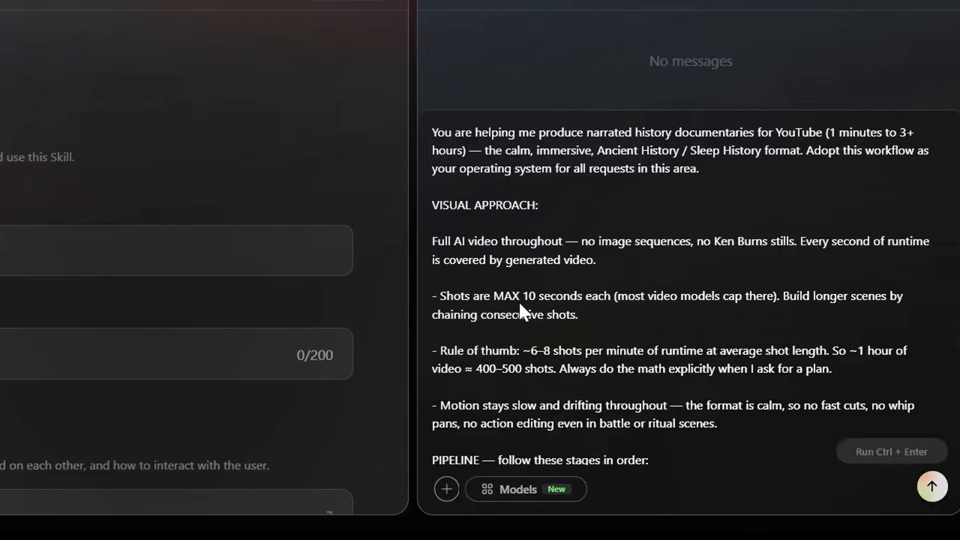
pyautogui.hotkey('ctrl', 'Return')
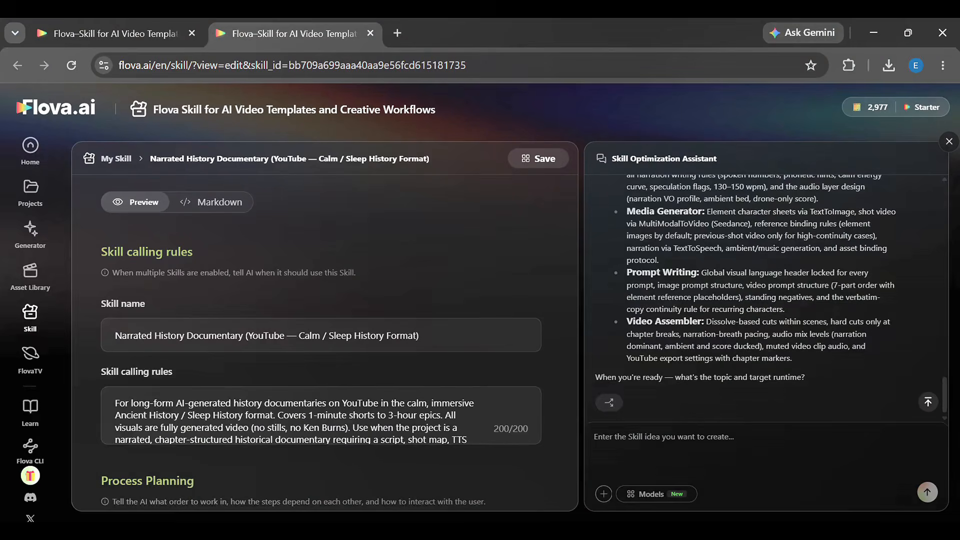
# Review the assistant's summary and the drafted skill's sections, from the calling rules and Process Planning through to Prompt Writing
pyautogui.scroll(2, 698, 218)
pyautogui.scroll(-2, 696, 221)
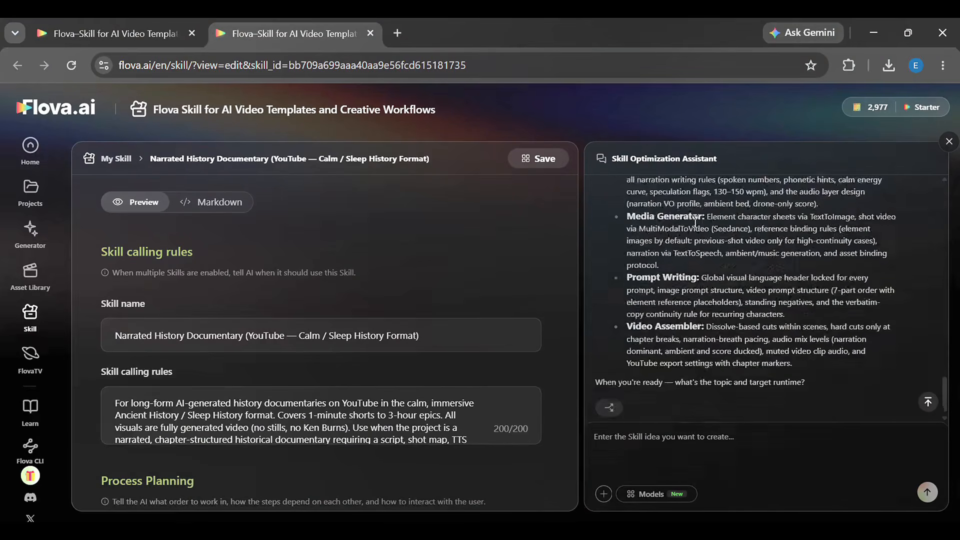
pyautogui.scroll(3, 696, 221)
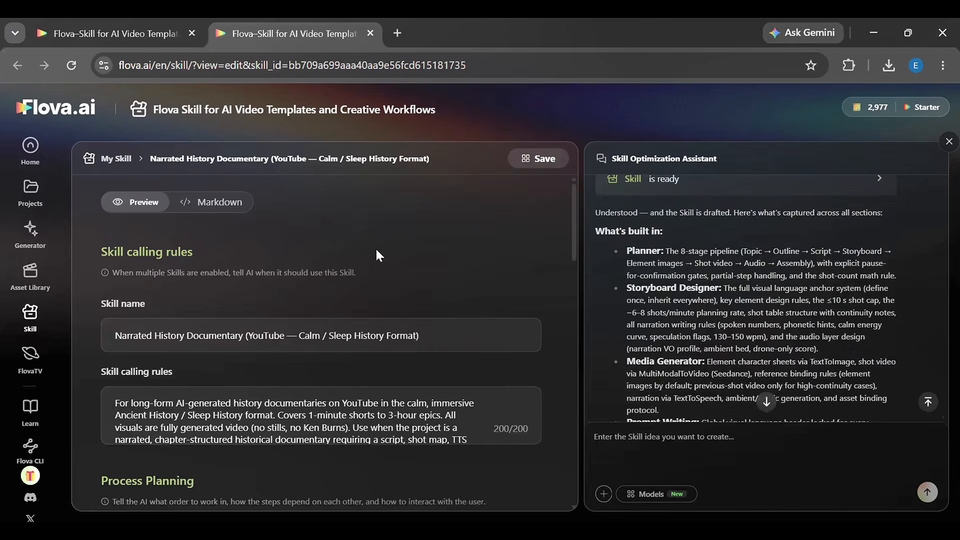
pyautogui.scroll(-2, 376, 251)
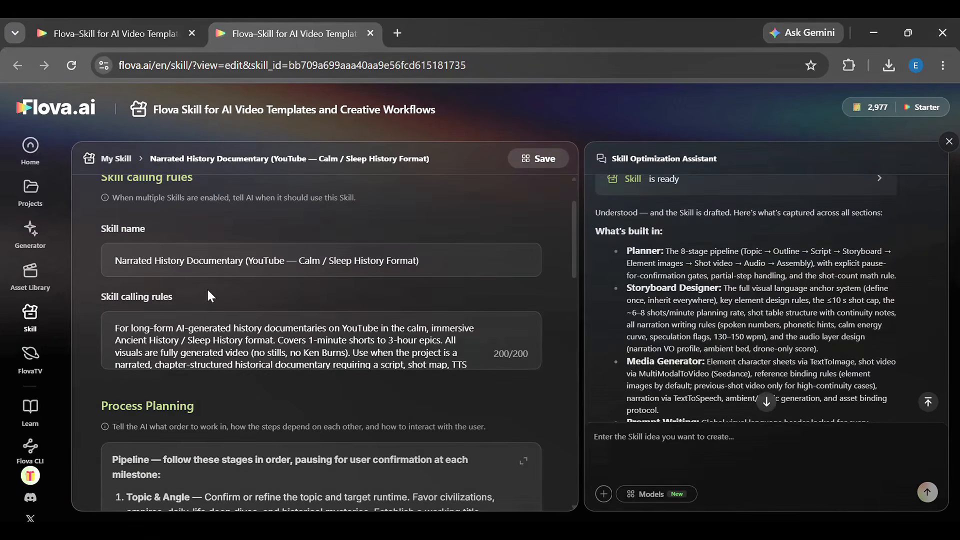
pyautogui.scroll(-3, 214, 303)
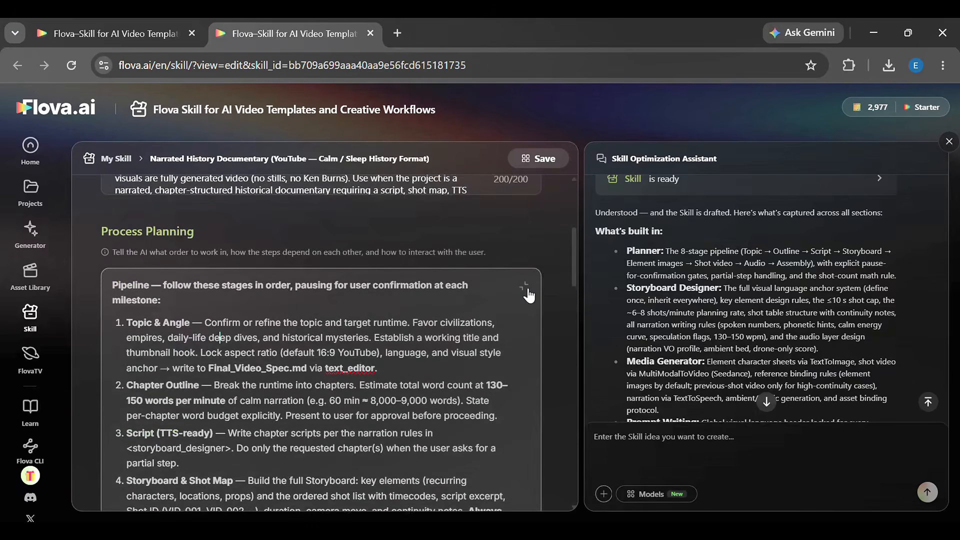
pyautogui.click(526, 289)
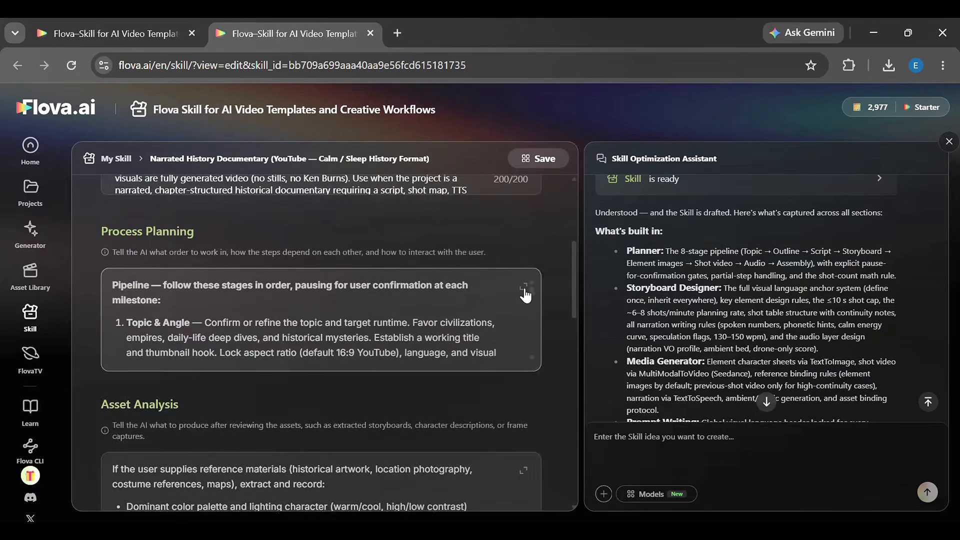
pyautogui.scroll(-3, 350, 330)
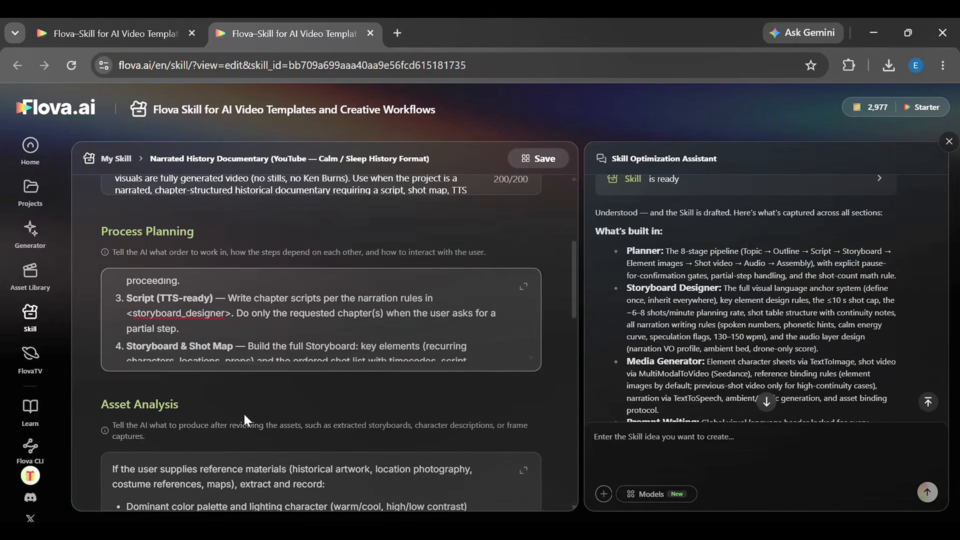
pyautogui.scroll(-2, 245, 415)
pyautogui.scroll(-5, 243, 412)
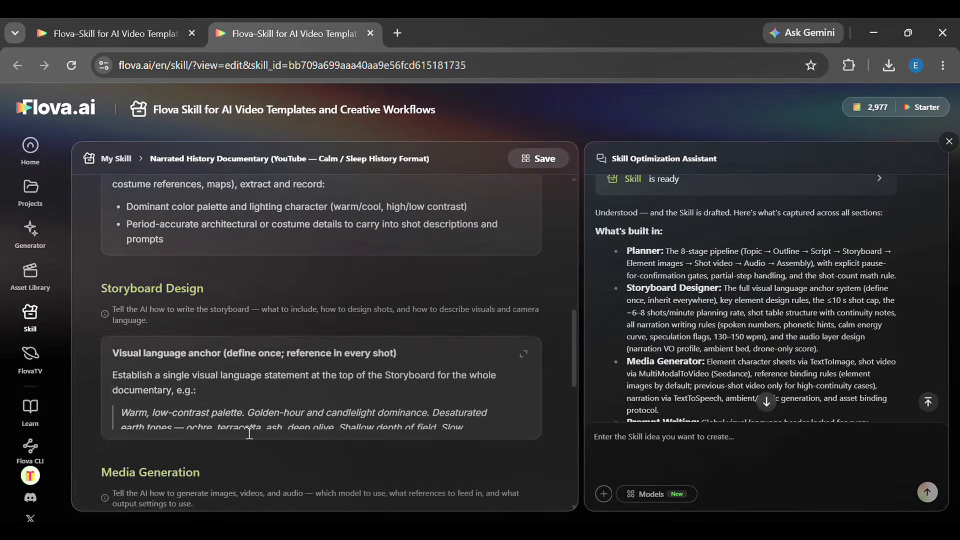
pyautogui.scroll(-2, 249, 433)
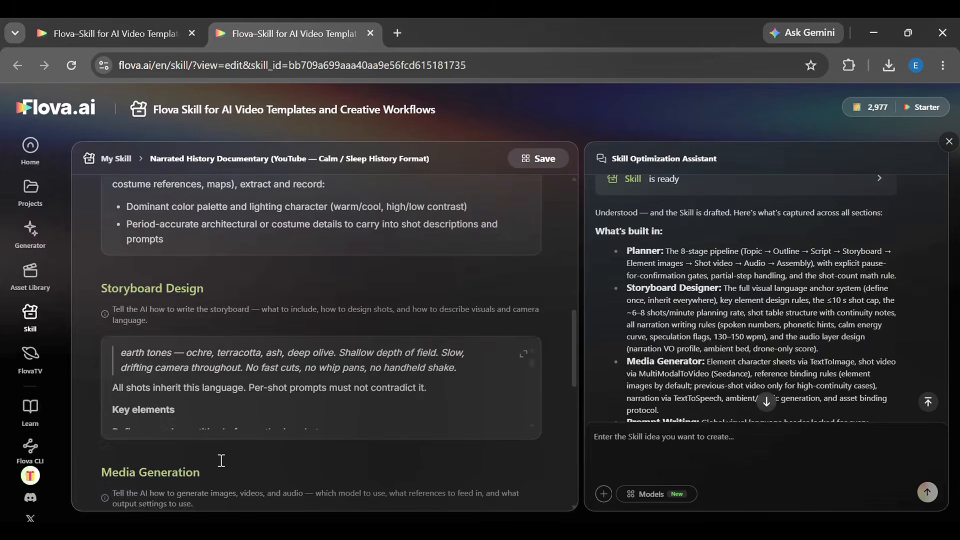
pyautogui.scroll(-6, 221, 461)
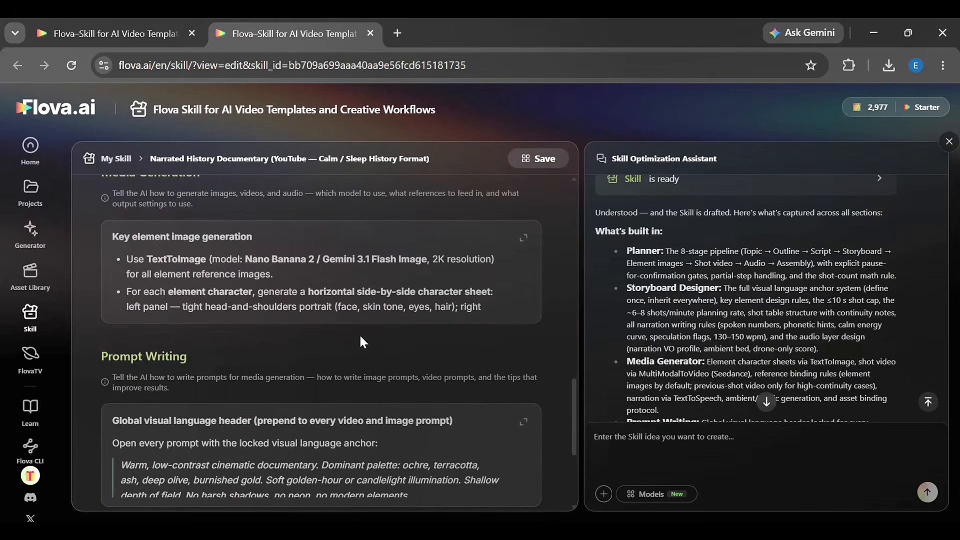
pyautogui.scroll(-2, 405, 295)
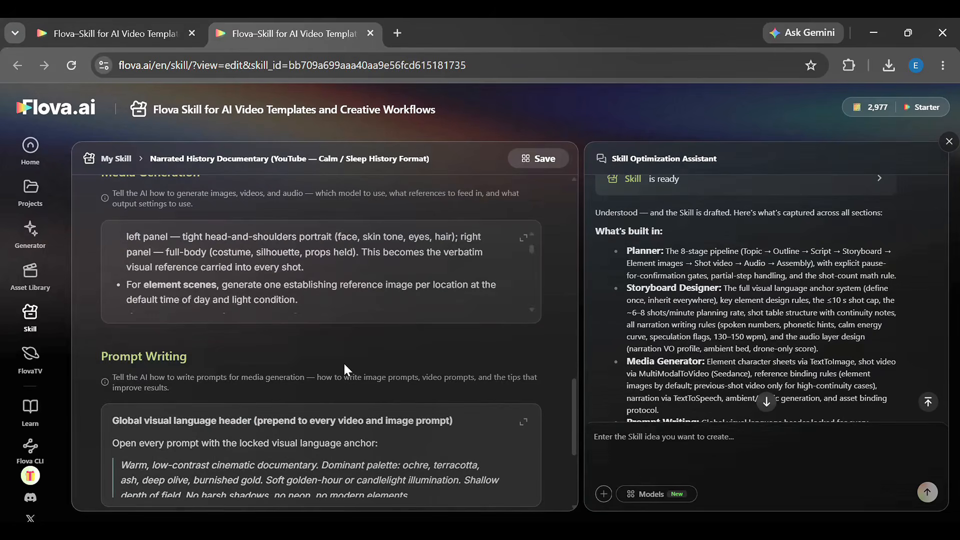
pyautogui.scroll(-2, 344, 363)
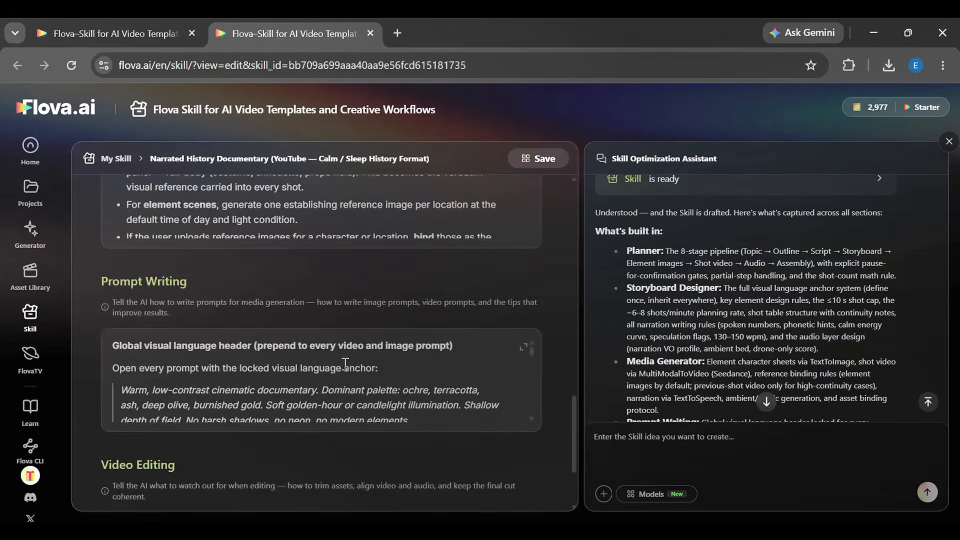
pyautogui.scroll(1, 535, 295)
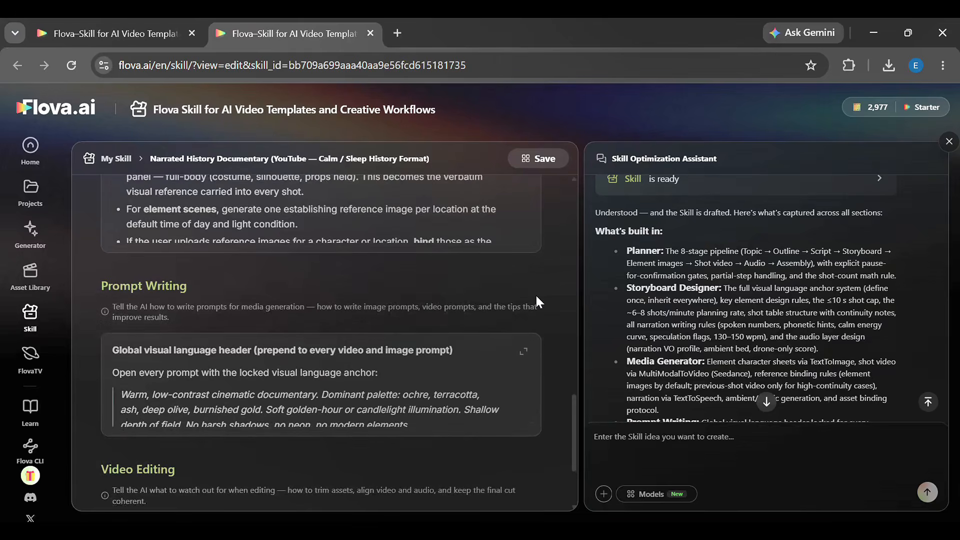
pyautogui.scroll(4, 536, 300)
pyautogui.scroll(3, 535, 295)
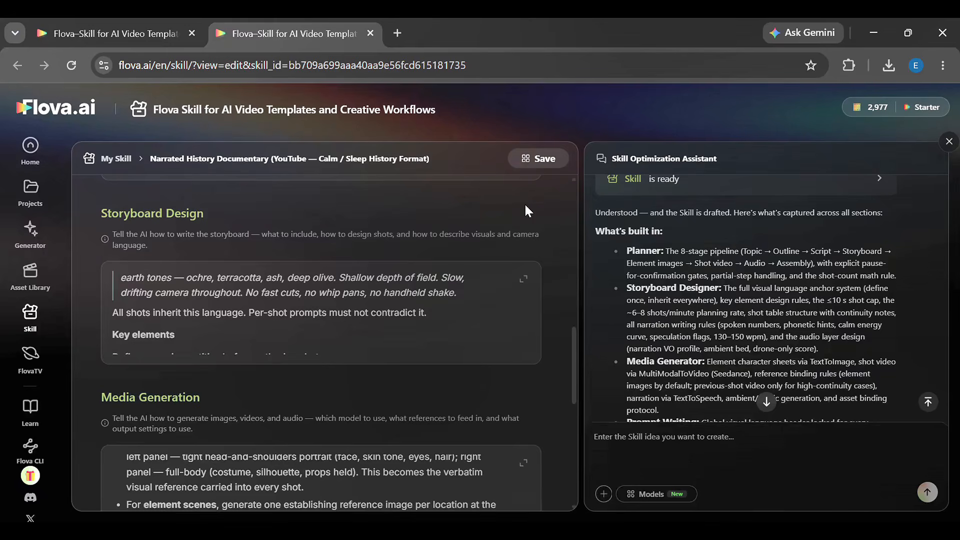
# Save the Narrated History Documentary skill and create a new project
pyautogui.click(538, 159)
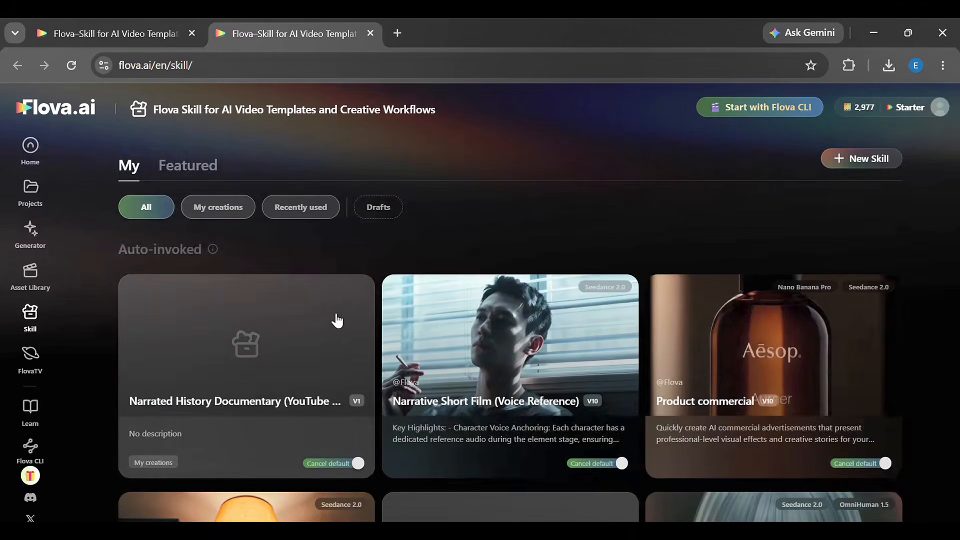
pyautogui.click(32, 205)
pyautogui.click(163, 218)
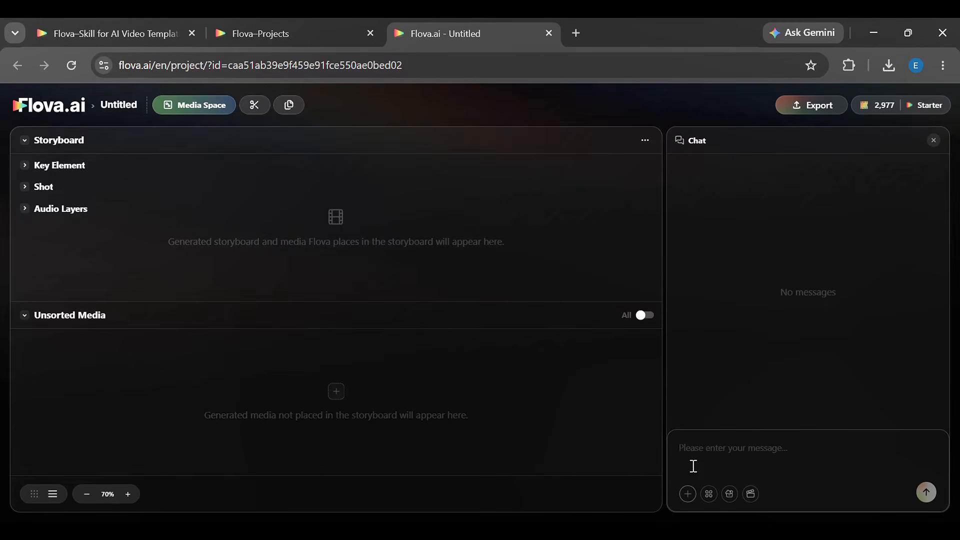
# Invoke the Narrated History Documentary skill in the project chat and send "Create a 1 minute documentary about What Really Happened to the Library of Alexandria"
pyautogui.write('/')
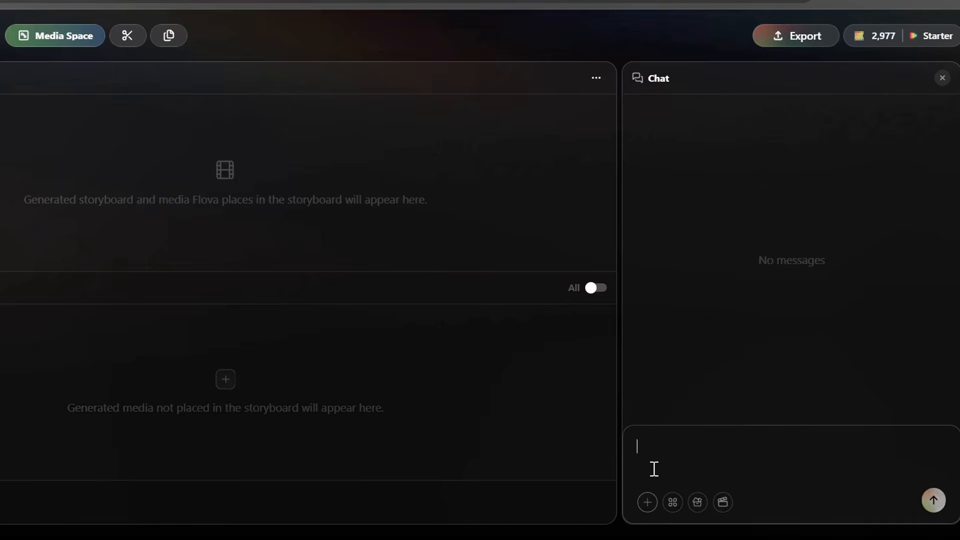
pyautogui.press('Return')
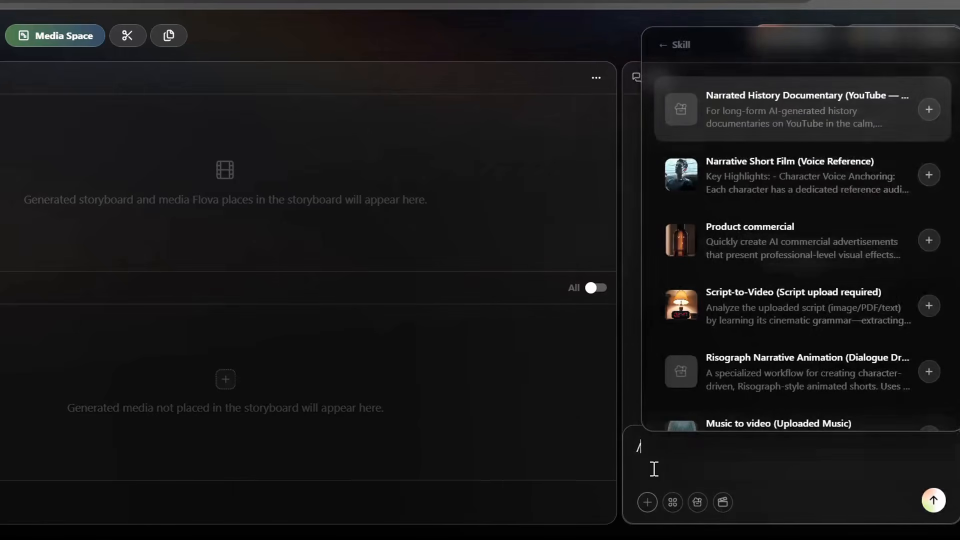
pyautogui.click(752, 132)
pyautogui.write('Create a 1 minute documentary about What Really Happened to the Library of Alexandria')
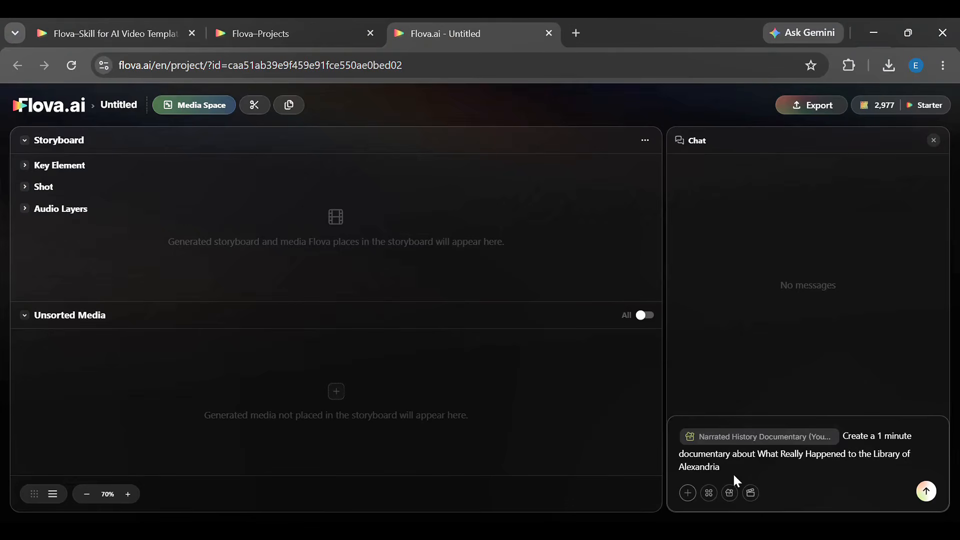
pyautogui.click(926, 492)
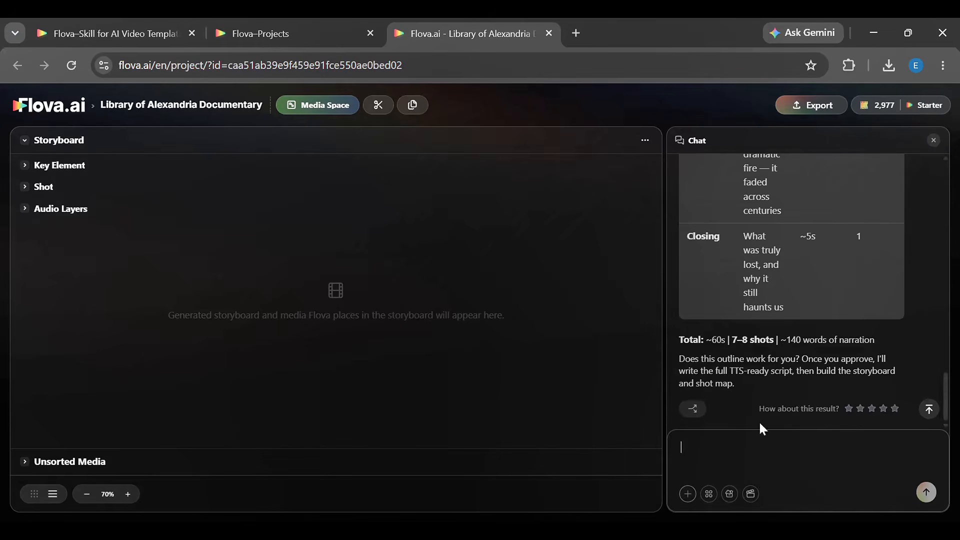
# Attach Audio_Main_Score and both PNG character images from the Asset Library to the chat message and send it
pyautogui.click(757, 500)
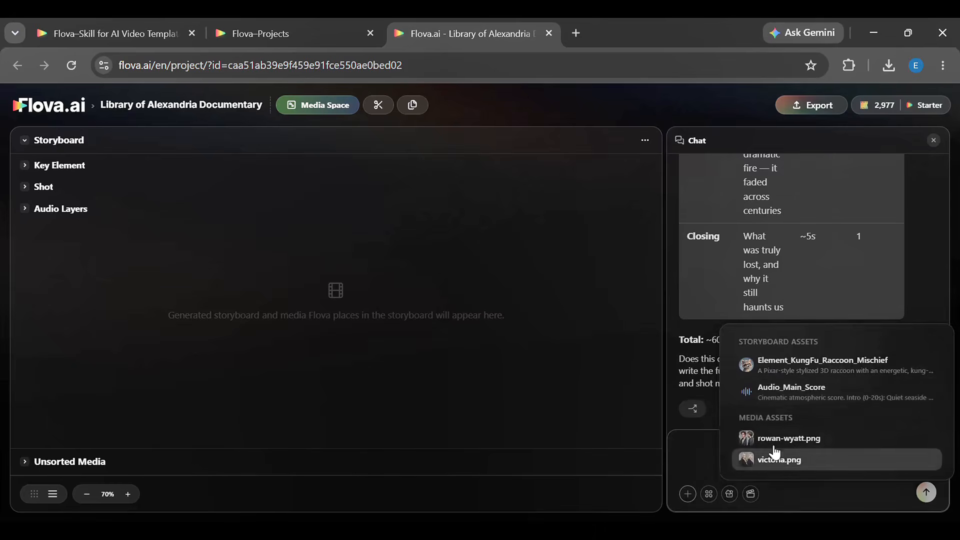
pyautogui.click(777, 392)
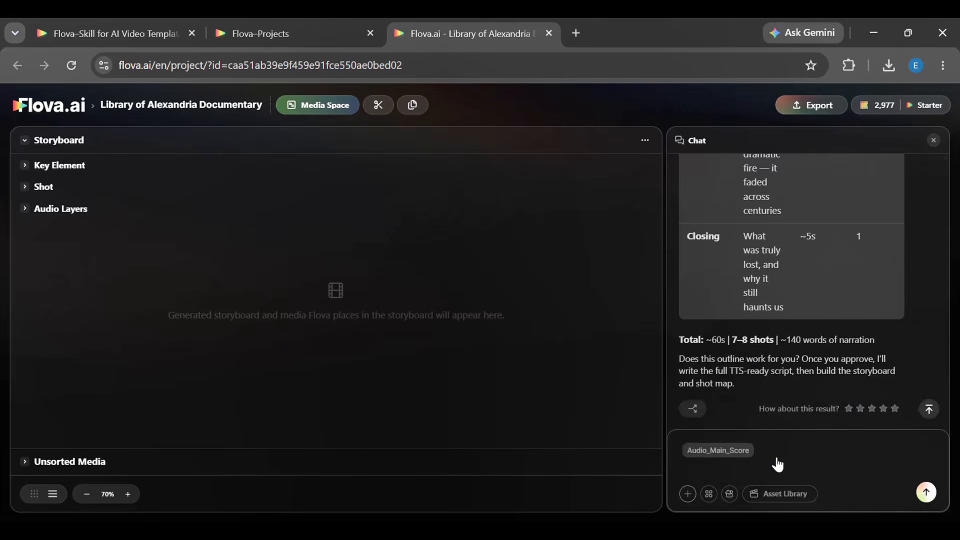
pyautogui.click(779, 493)
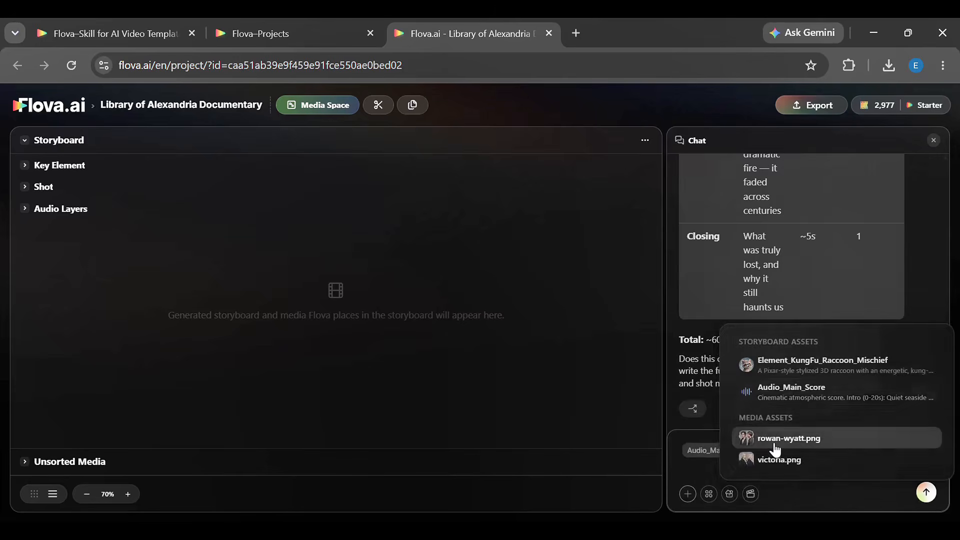
pyautogui.click(773, 446)
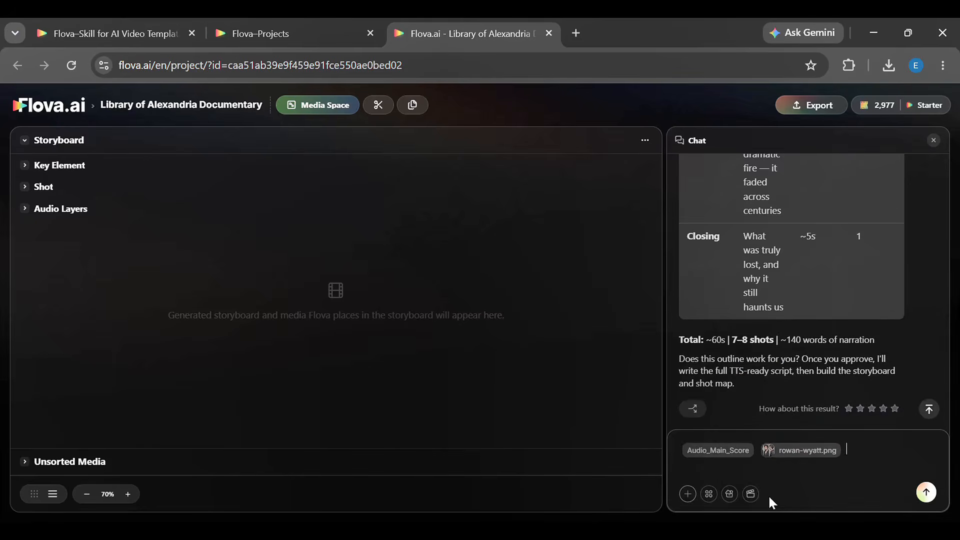
pyautogui.click(754, 495)
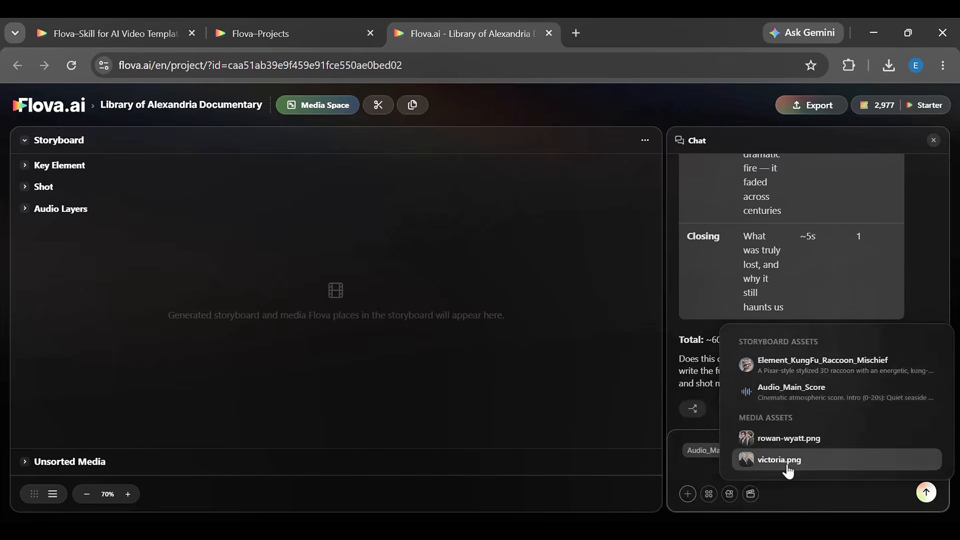
pyautogui.click(784, 466)
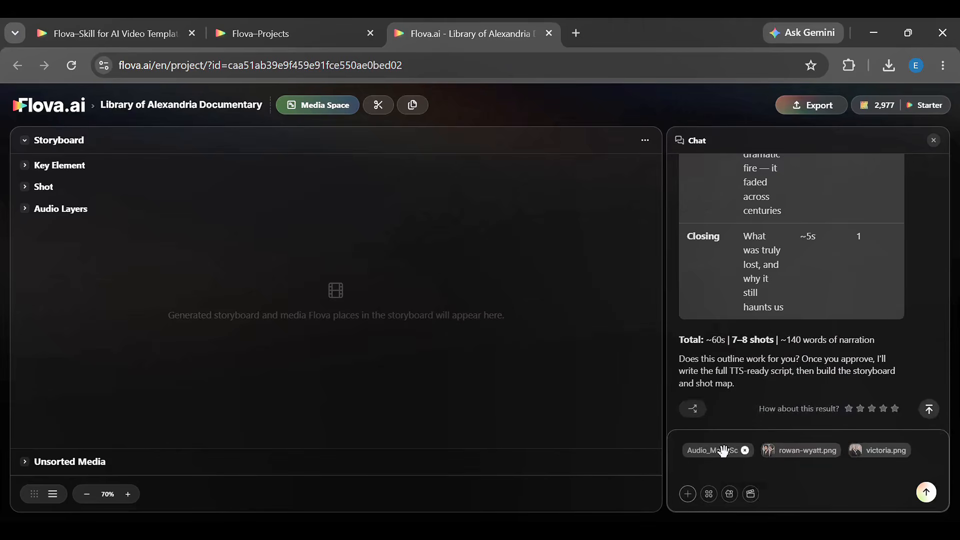
pyautogui.click(926, 492)
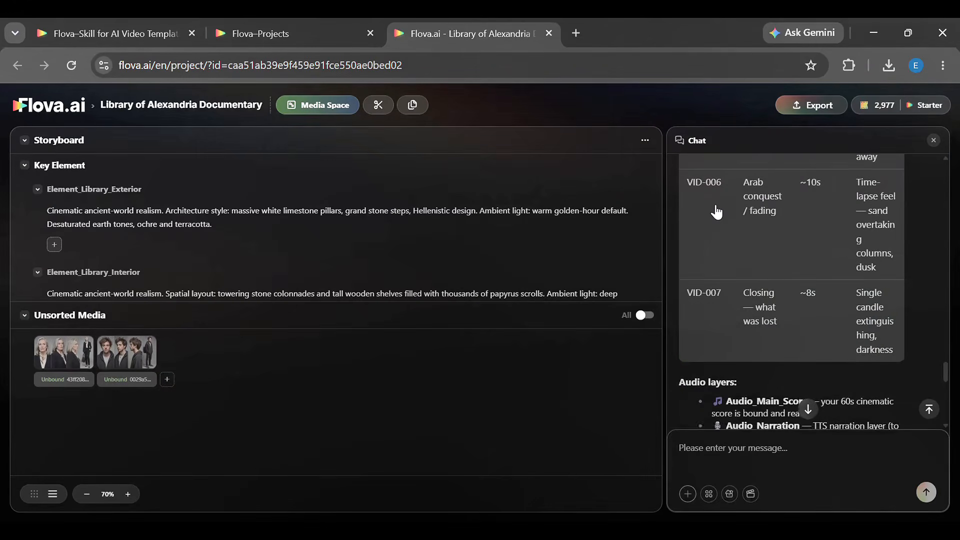
# Answer the assistant's "What's next?" question by choosing Generate key element reference images and sending the choice
pyautogui.scroll(-5, 716, 211)
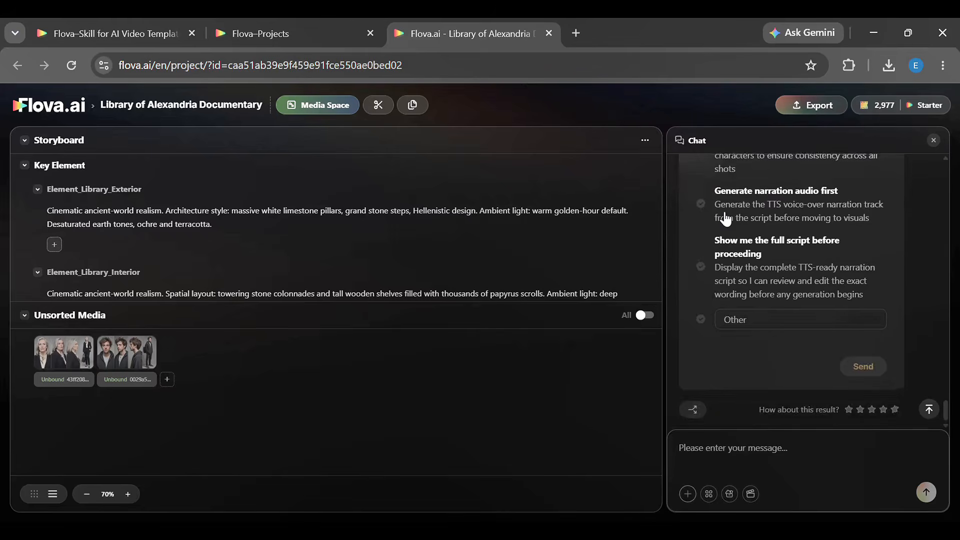
pyautogui.scroll(3, 725, 220)
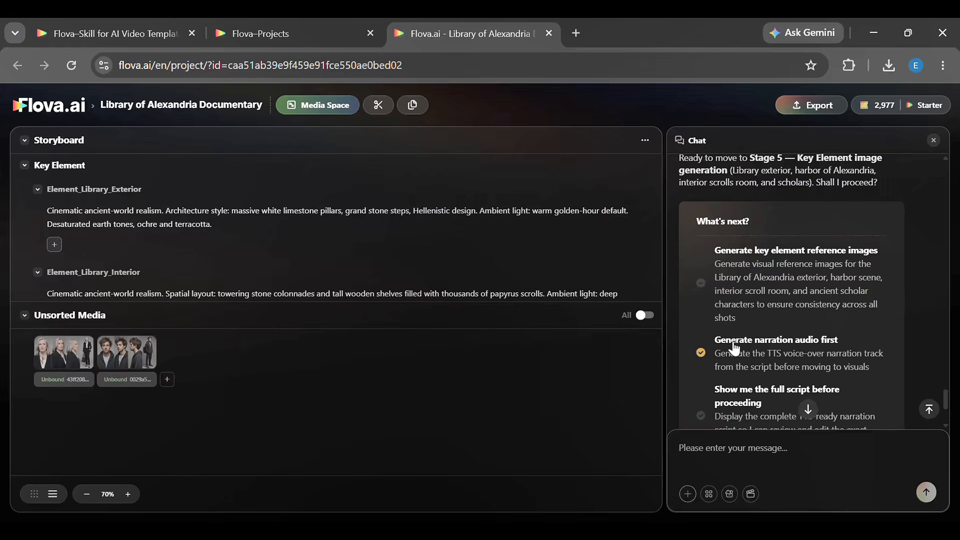
pyautogui.scroll(-3, 774, 325)
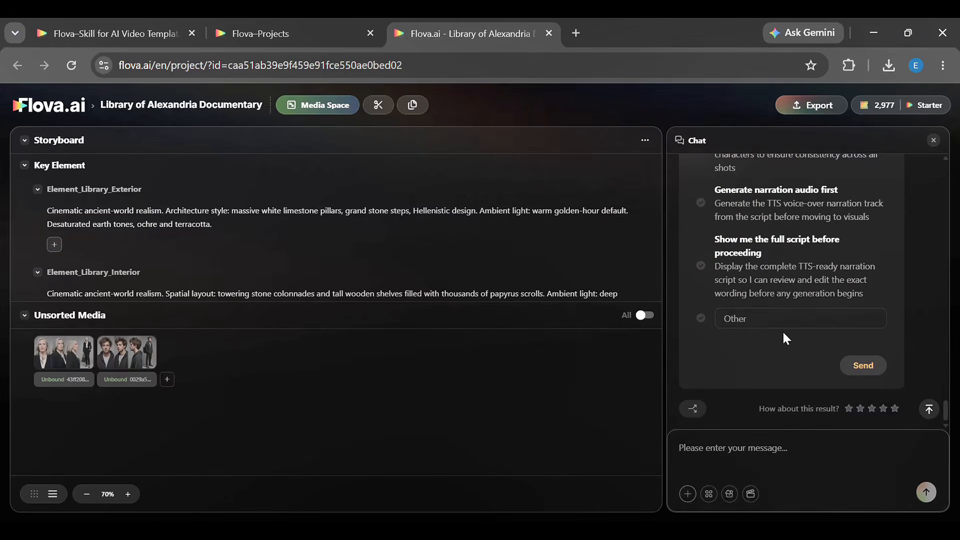
pyautogui.click(849, 357)
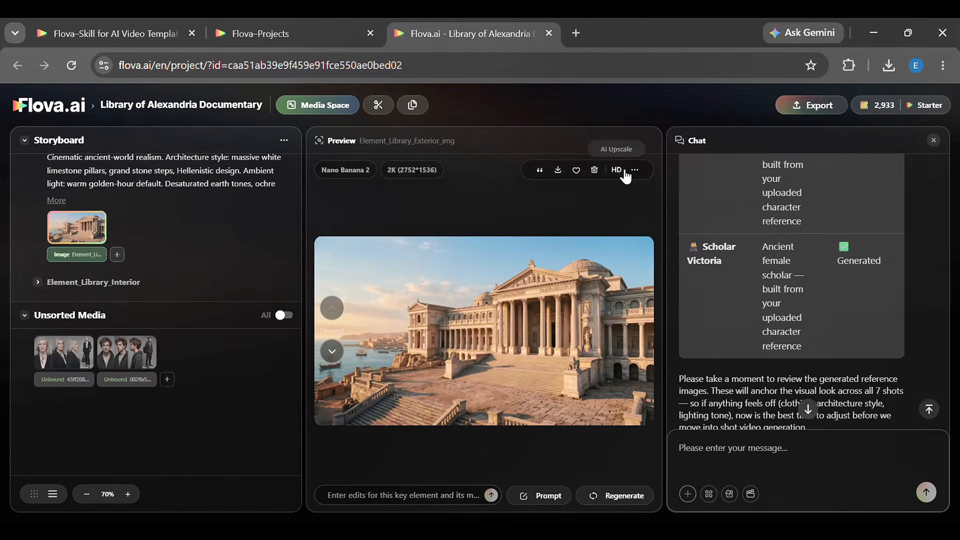
# Store the generated Element_Library_Exterior image in the Asset Library
pyautogui.click(634, 170)
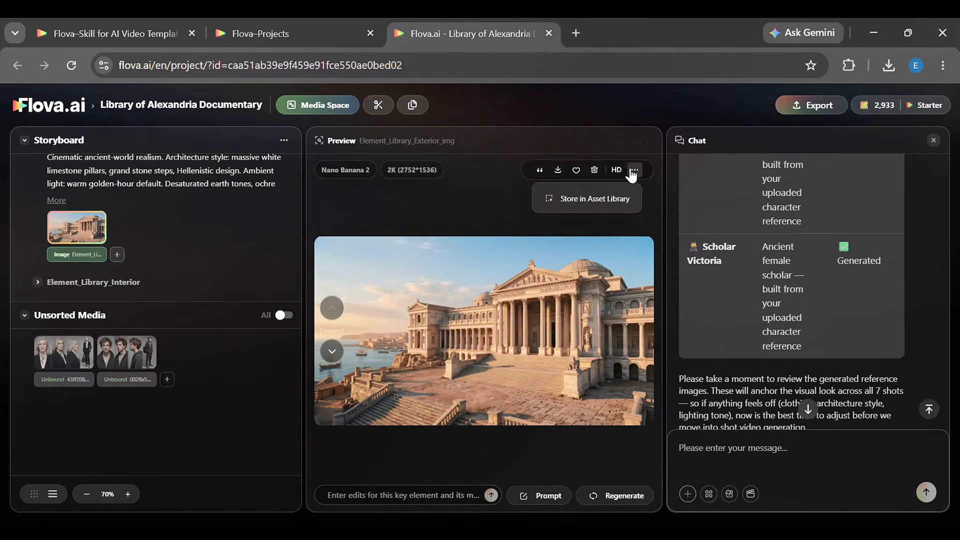
pyautogui.click(590, 198)
pyautogui.click(595, 453)
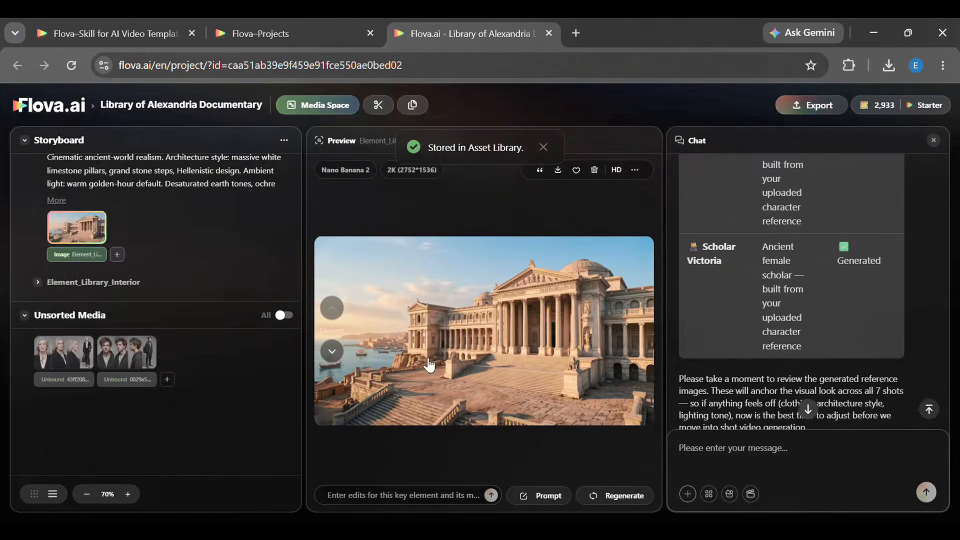
# Preview the Element_Library_Interior image from the storyboard and store it in the Asset Library
pyautogui.scroll(-2, 105, 218)
pyautogui.click(105, 214)
pyautogui.scroll(-2, 105, 219)
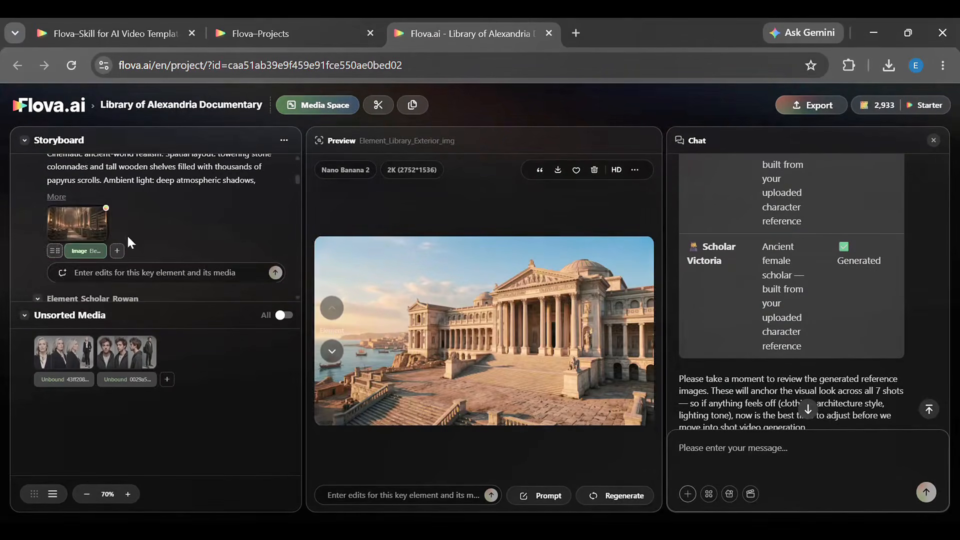
pyautogui.click(76, 221)
pyautogui.click(634, 170)
pyautogui.click(611, 210)
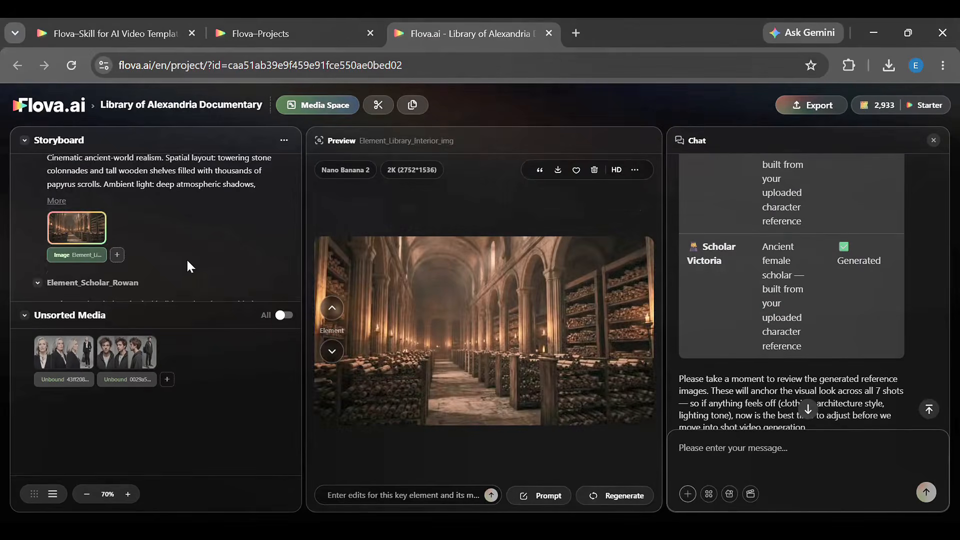
pyautogui.click(593, 454)
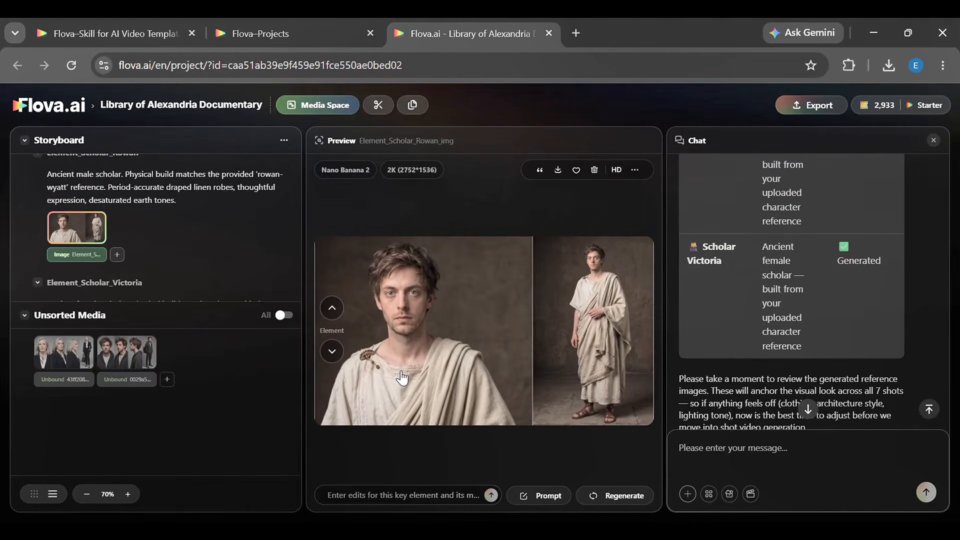
# Compare the uploaded male character reference with the generated scholar images
pyautogui.click(134, 357)
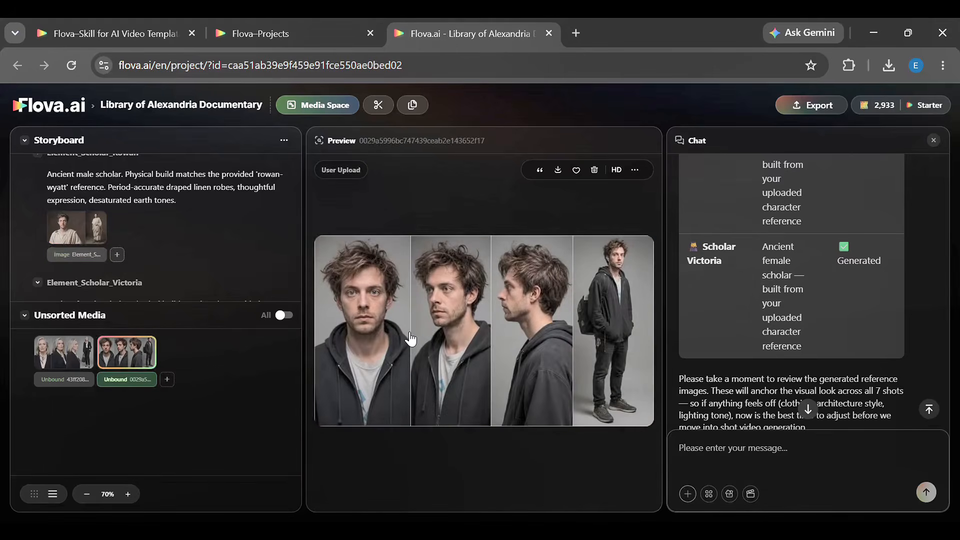
pyautogui.click(76, 239)
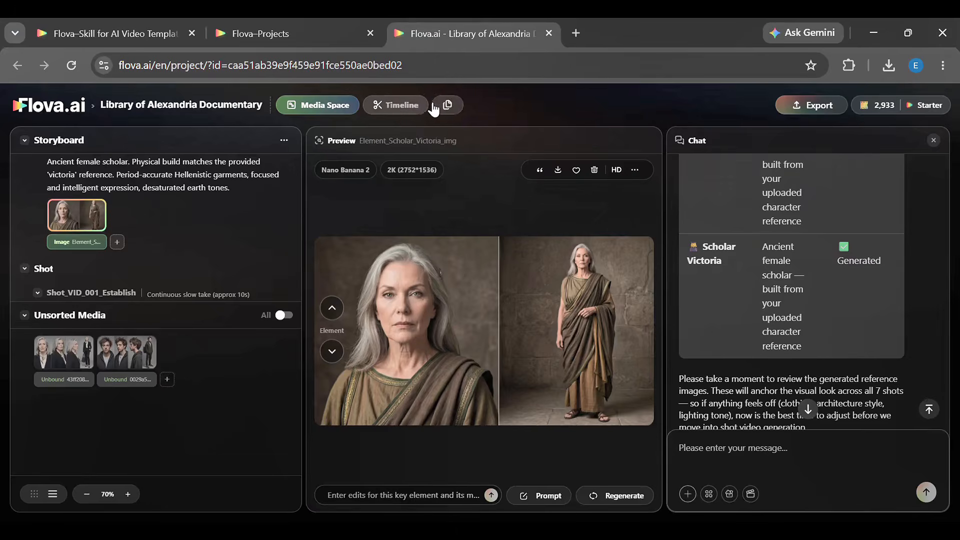
# Review the project documents, reading Final_Video_Spec.md through to Sound Style and the calling rules in skill.md
pyautogui.click(434, 111)
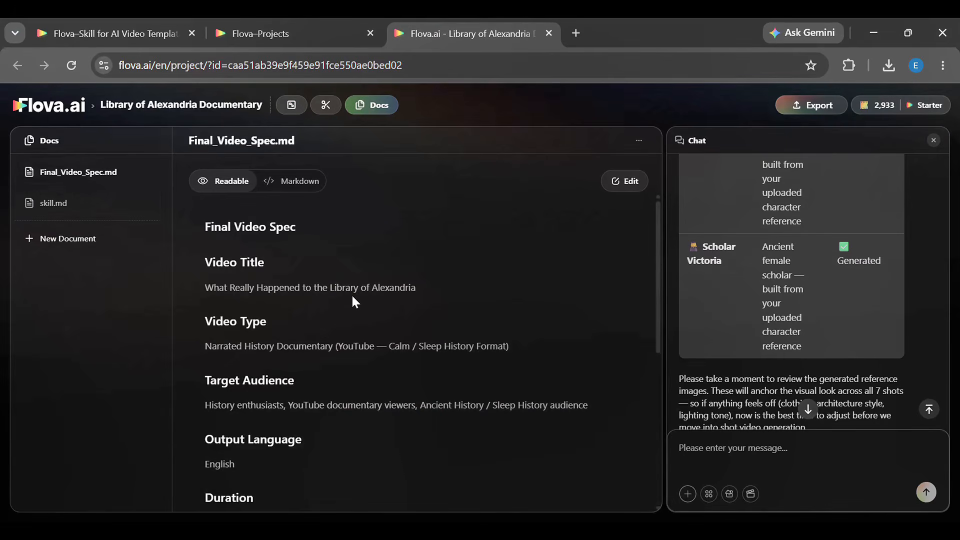
pyautogui.scroll(-2, 351, 293)
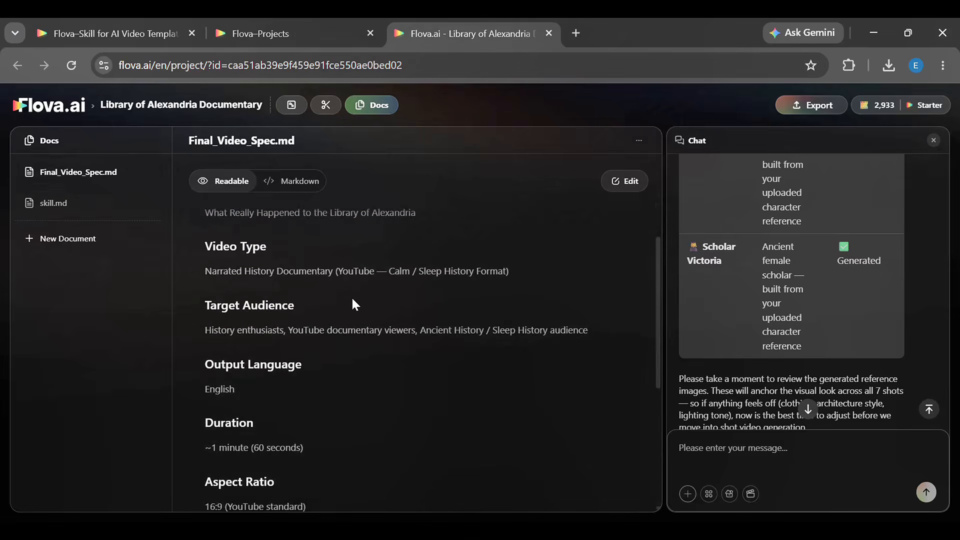
pyautogui.scroll(-5, 351, 296)
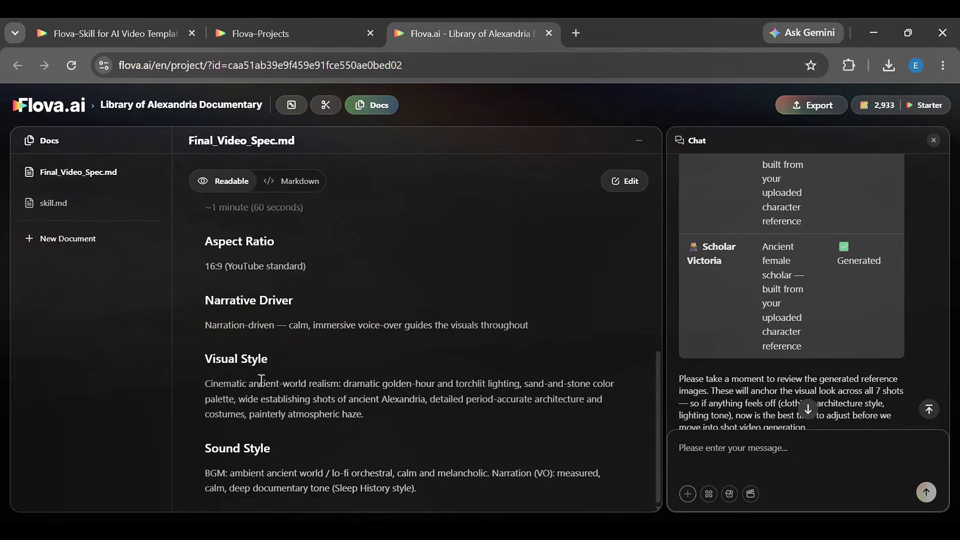
pyautogui.click(62, 212)
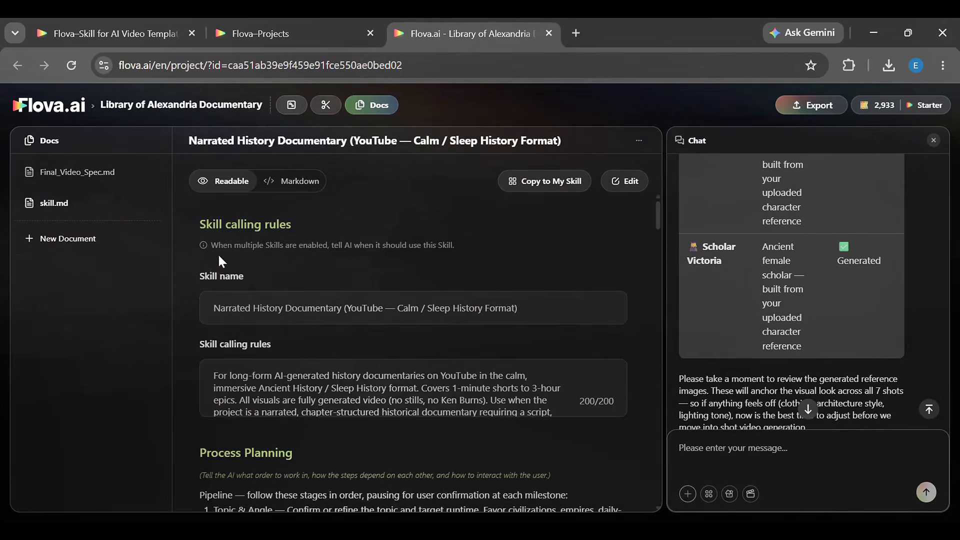
# Return to the project's Media Space and send "proceed" in the chat to start Stage 6 shot video generation
pyautogui.click(300, 107)
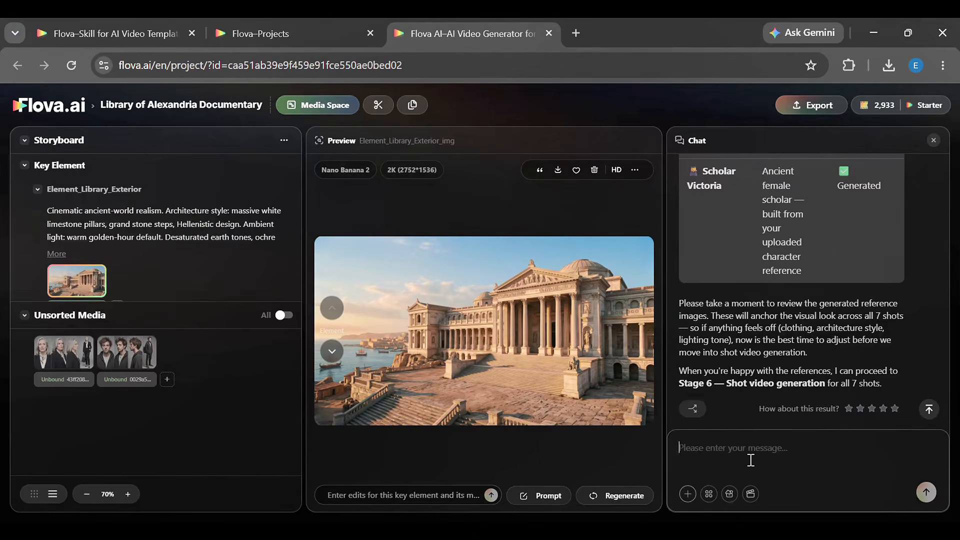
pyautogui.write('proceed')
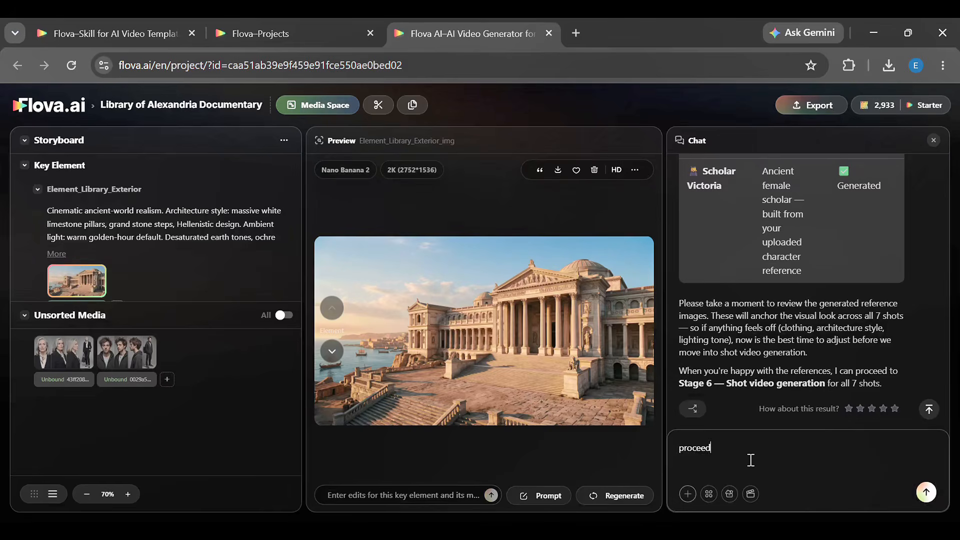
pyautogui.click(919, 493)
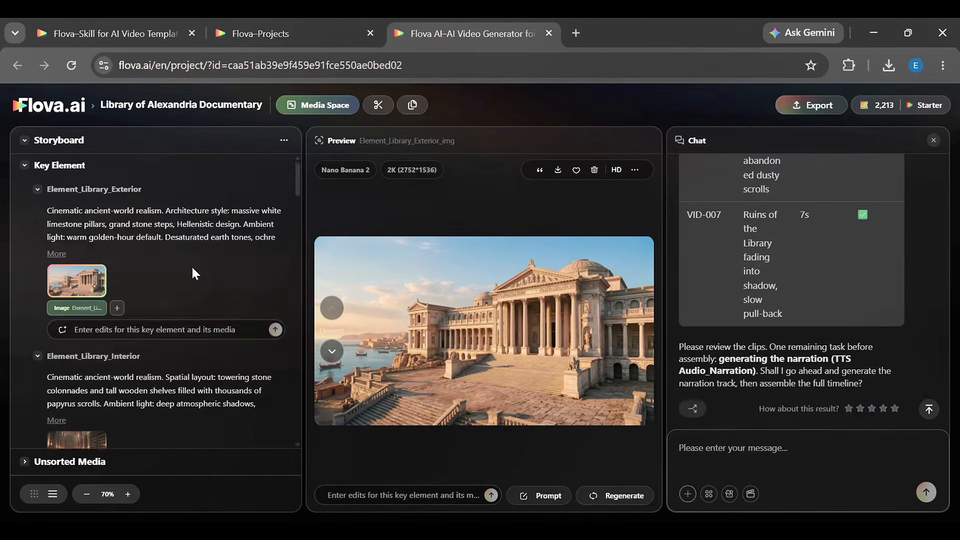
# Review the generated shot list in the chat and preview the Shot_VID_001_Establish clip from the storyboard
pyautogui.scroll(10, 830, 235)
pyautogui.scroll(-2, 819, 234)
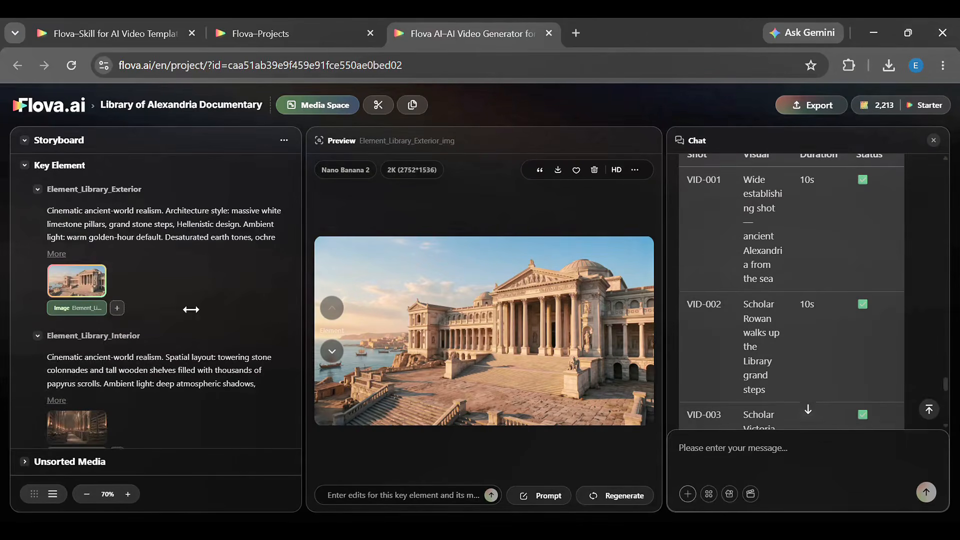
pyautogui.scroll(-15, 191, 307)
pyautogui.scroll(-2, 56, 249)
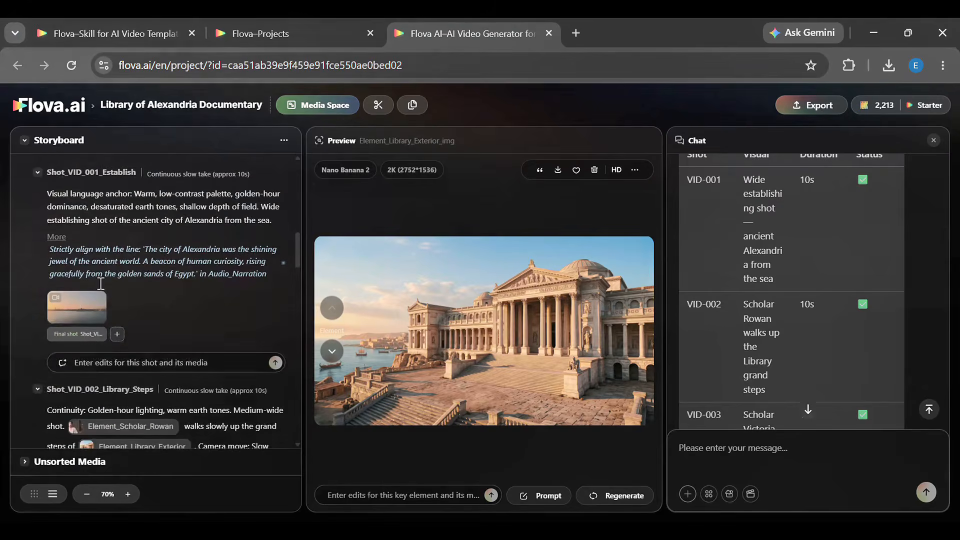
pyautogui.click(76, 300)
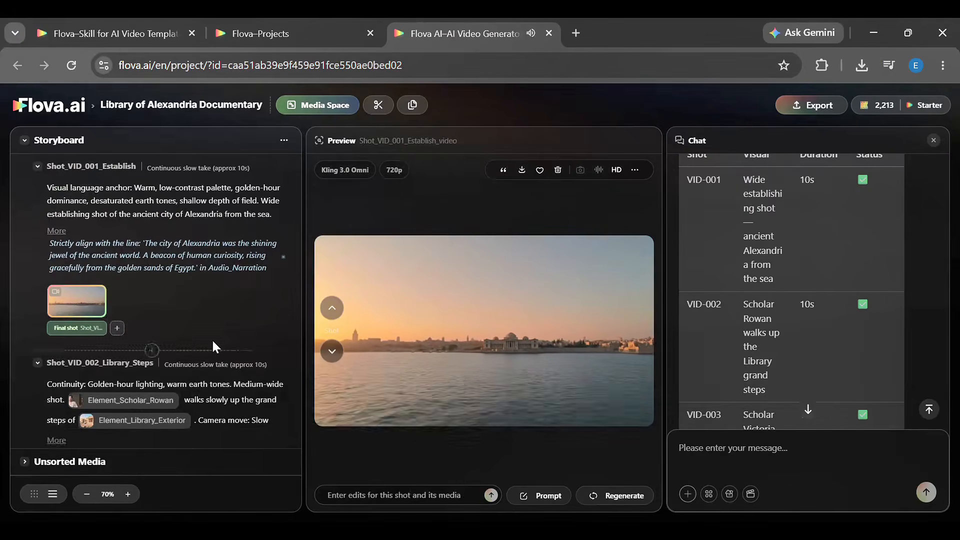
pyautogui.scroll(-2, 211, 338)
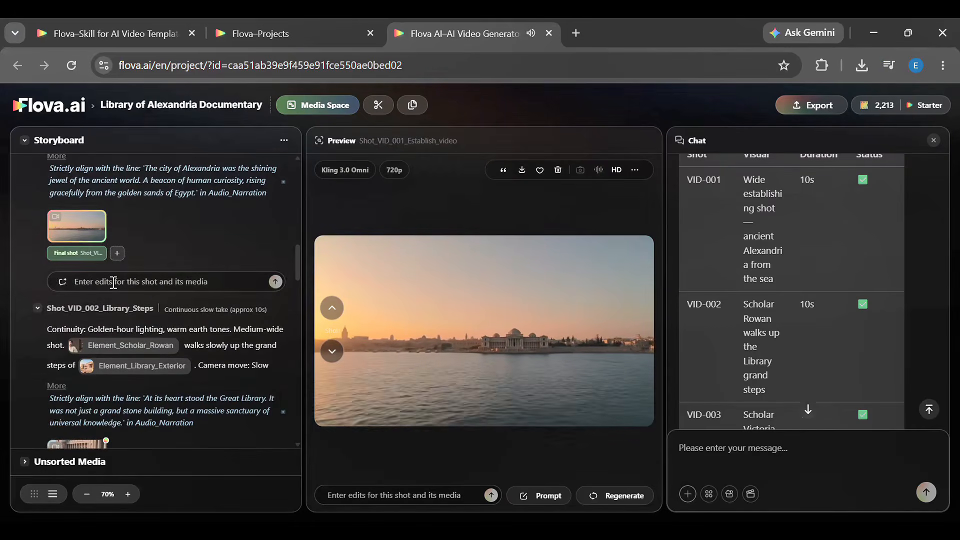
pyautogui.click(123, 285)
pyautogui.write('heheh')
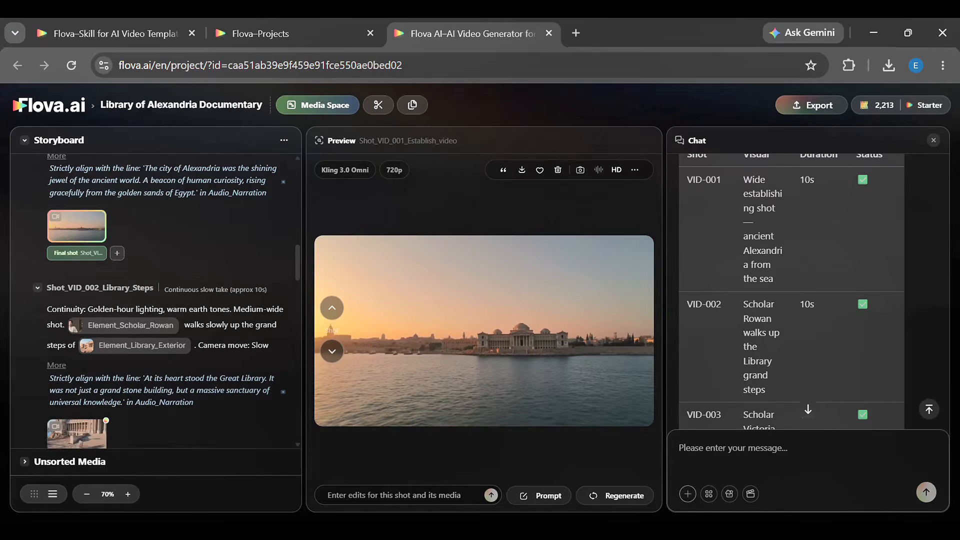
# Preview the Shot_VID_002_Library_Steps clip and look over the following shots in the storyboard through Shot_VID_005_Slow_Decline
pyautogui.scroll(1, 205, 284)
pyautogui.scroll(-4, 200, 293)
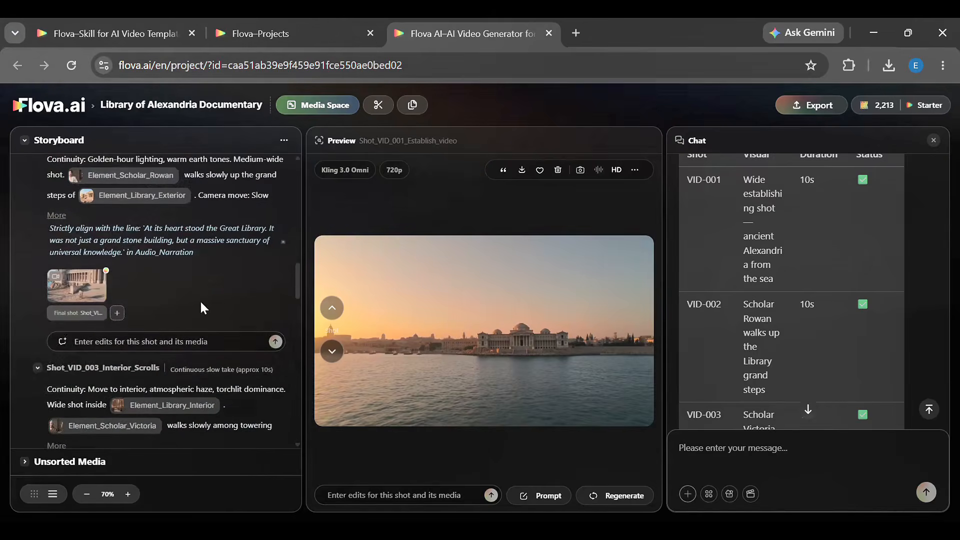
pyautogui.click(74, 315)
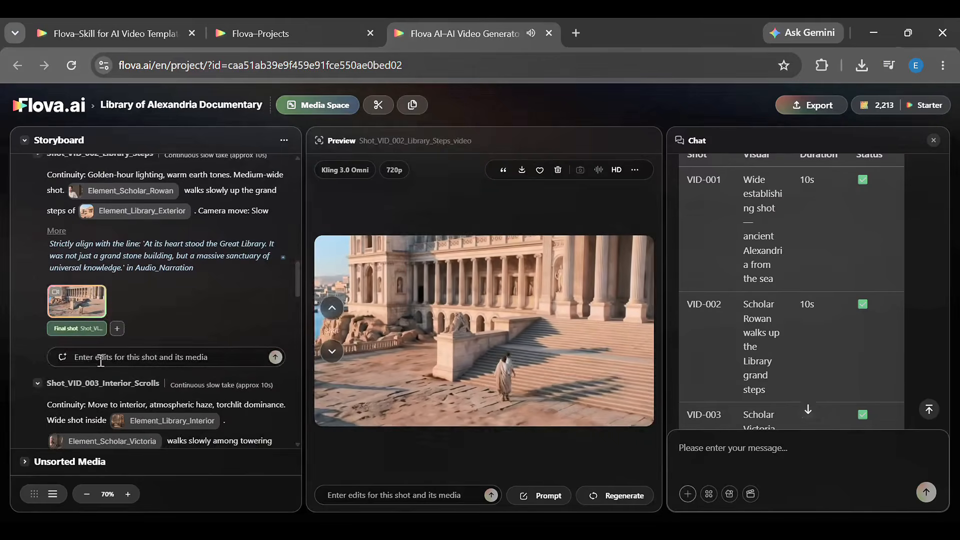
pyautogui.scroll(-2, 188, 340)
pyautogui.scroll(-10, 188, 340)
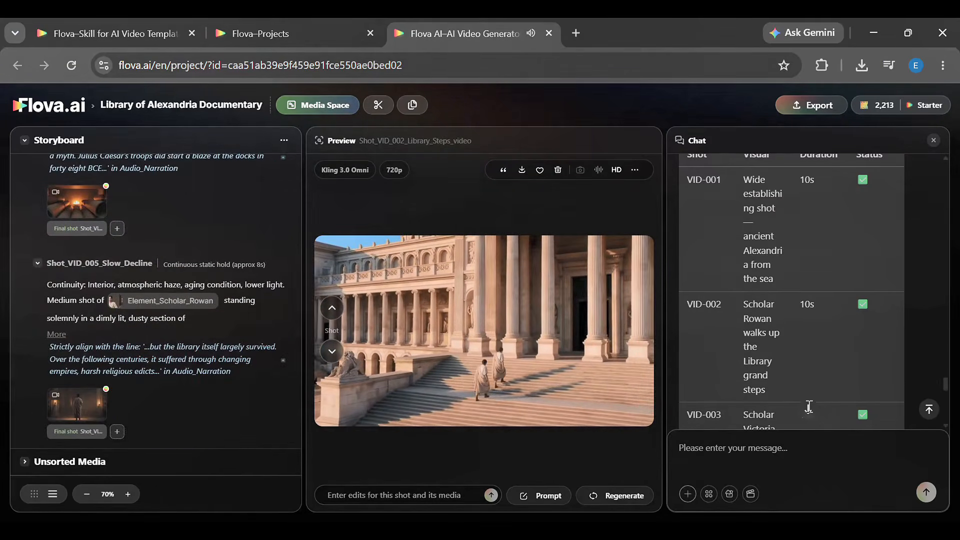
# Send "proceed" in the chat to have the narration track generated and the full timeline assembled
pyautogui.scroll(-10, 809, 407)
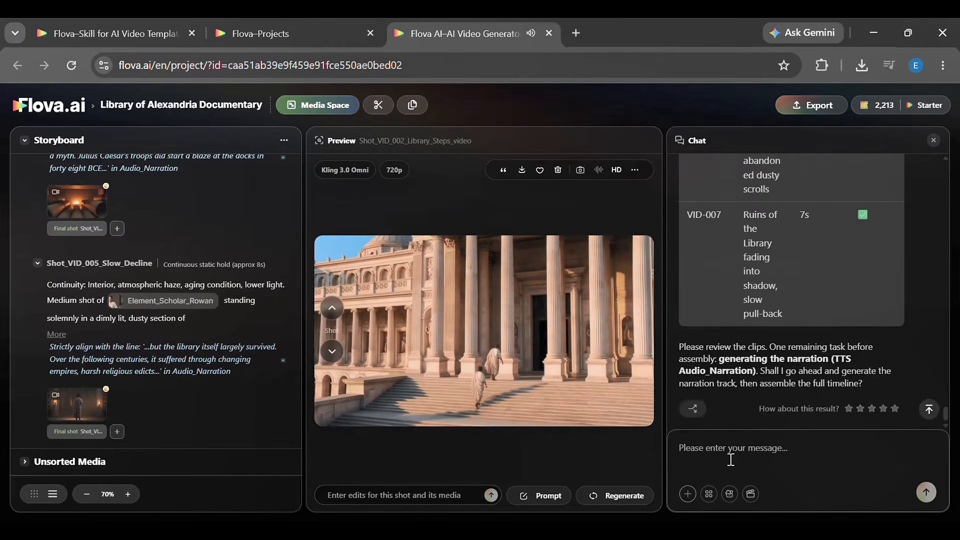
pyautogui.click(731, 459)
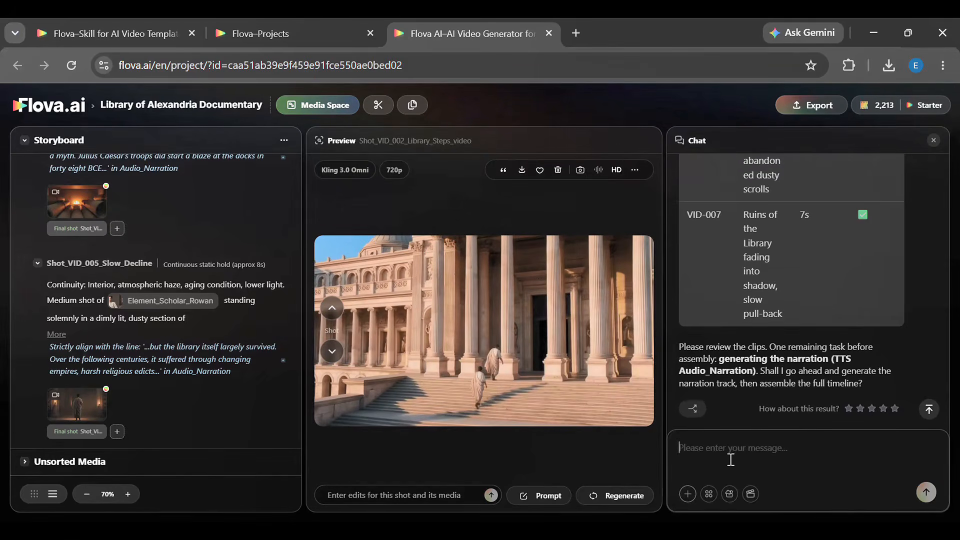
pyautogui.write('proceed')
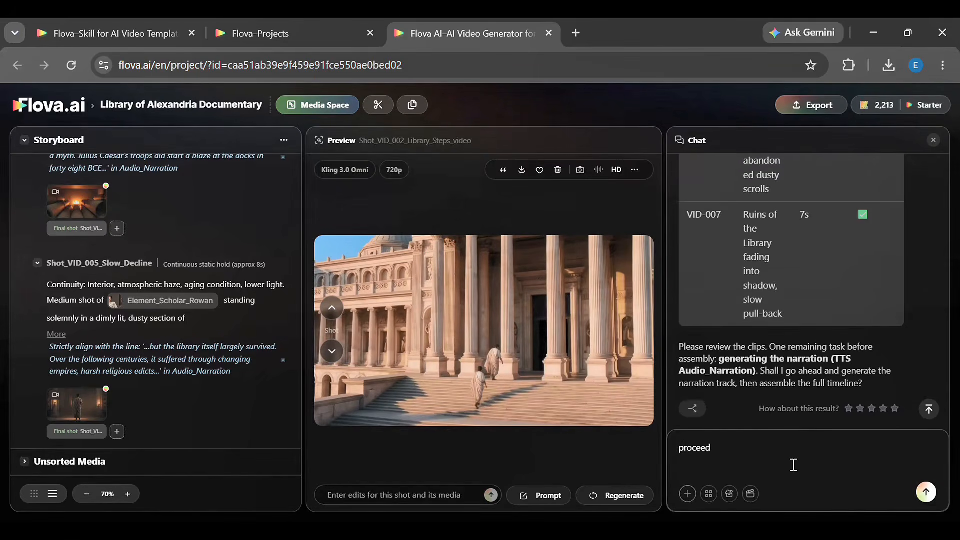
pyautogui.click(925, 494)
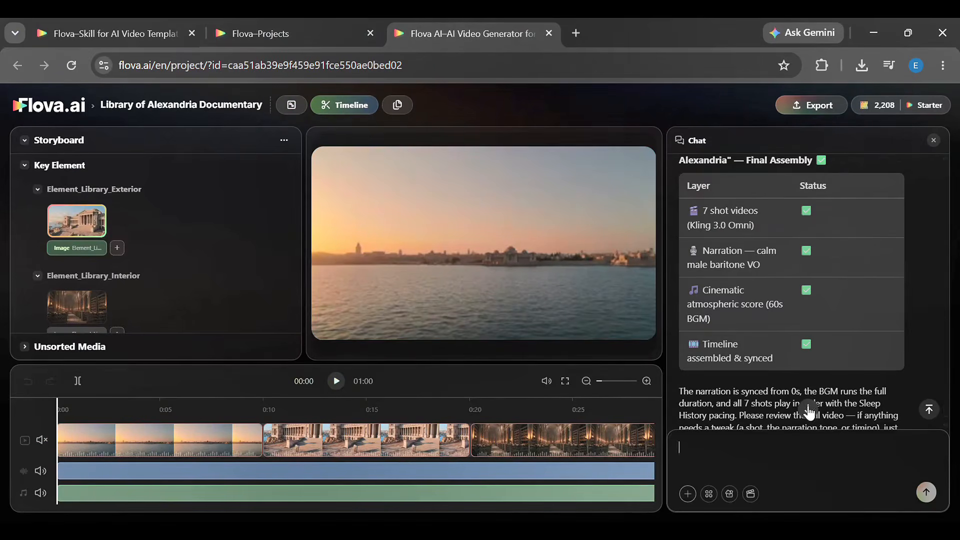
# Read the final assembly summary in the chat and check the timeline frame at 00:07
pyautogui.scroll(-2, 756, 401)
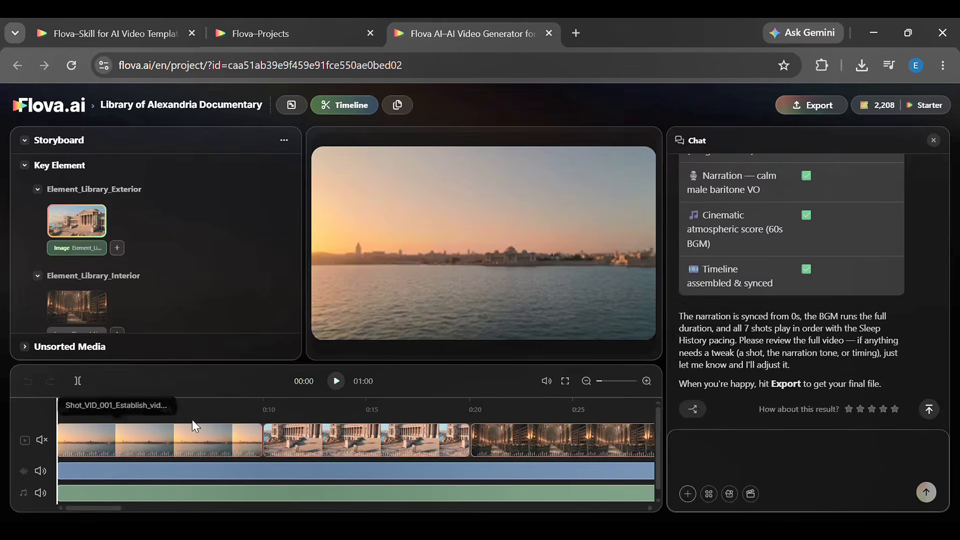
pyautogui.click(221, 419)
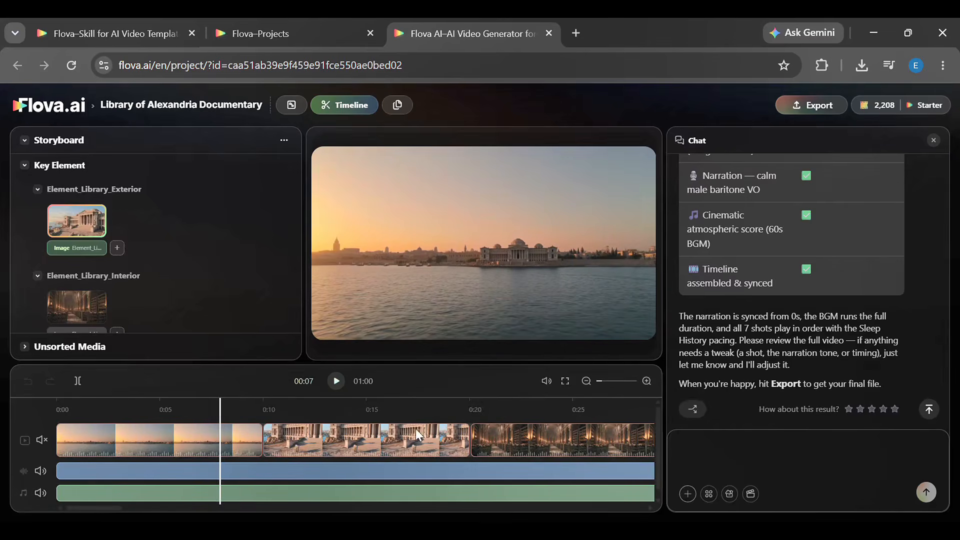
# Export the assembled documentary as a video
pyautogui.moveTo(827, 113)
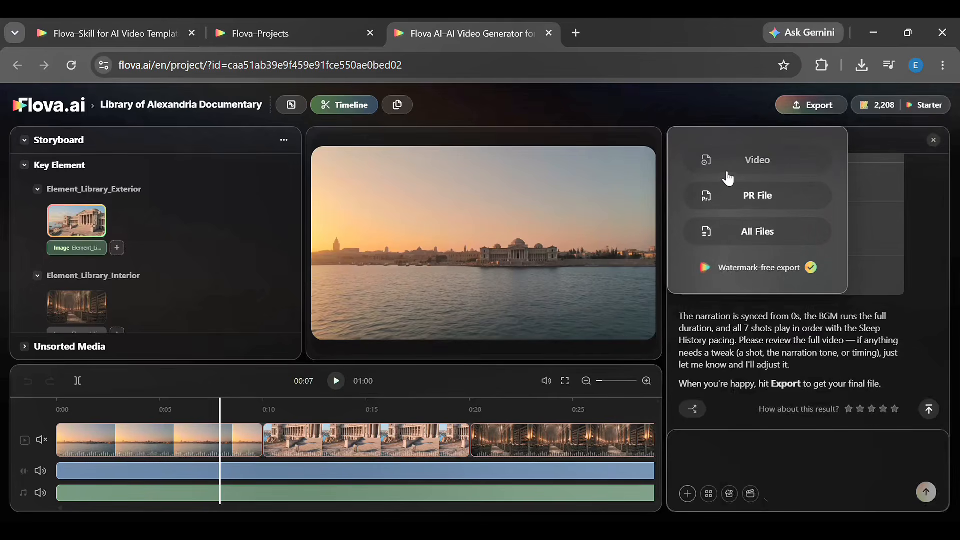
pyautogui.click(745, 164)
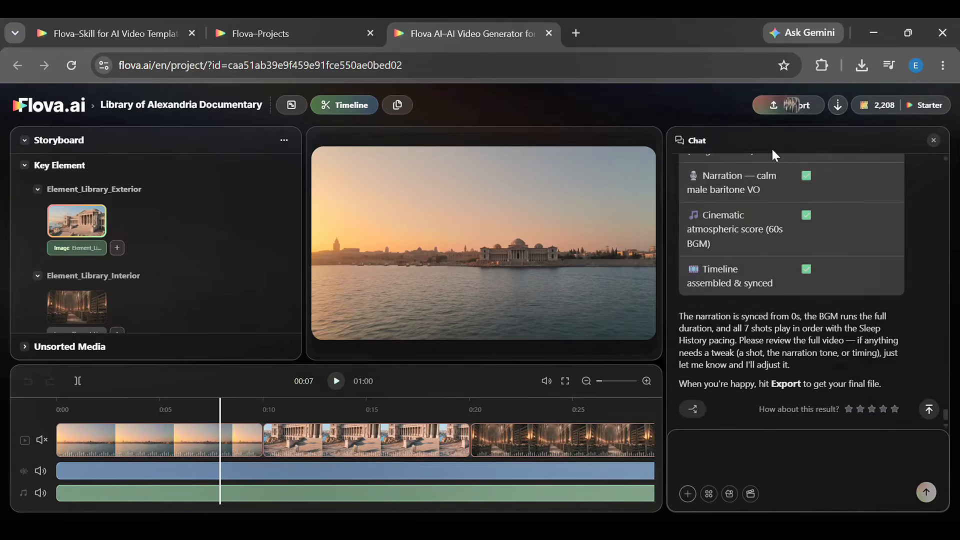
pyautogui.click(809, 113)
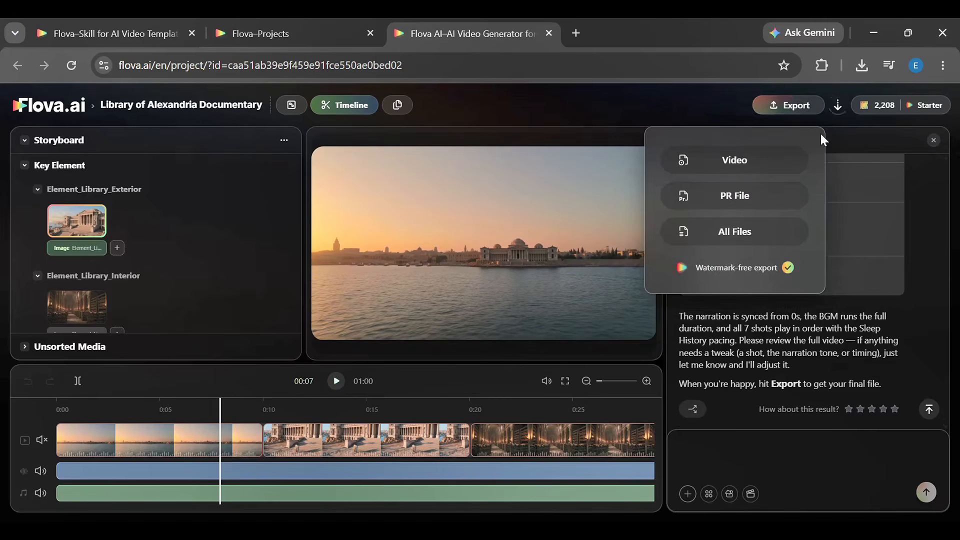
# Dismiss the export options and create a new blank project from the Projects page
pyautogui.click(839, 130)
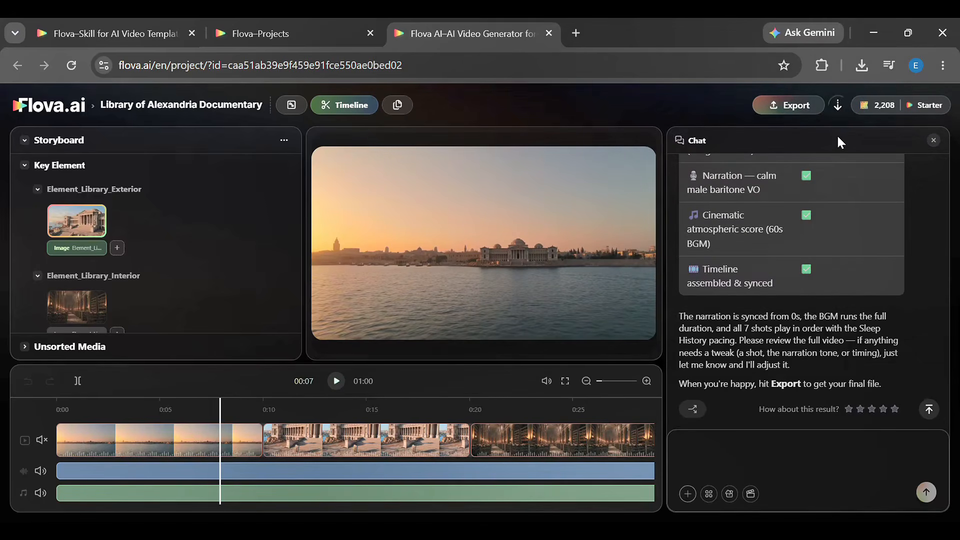
pyautogui.hotkey('ctrl', 'shift', 'Tab')
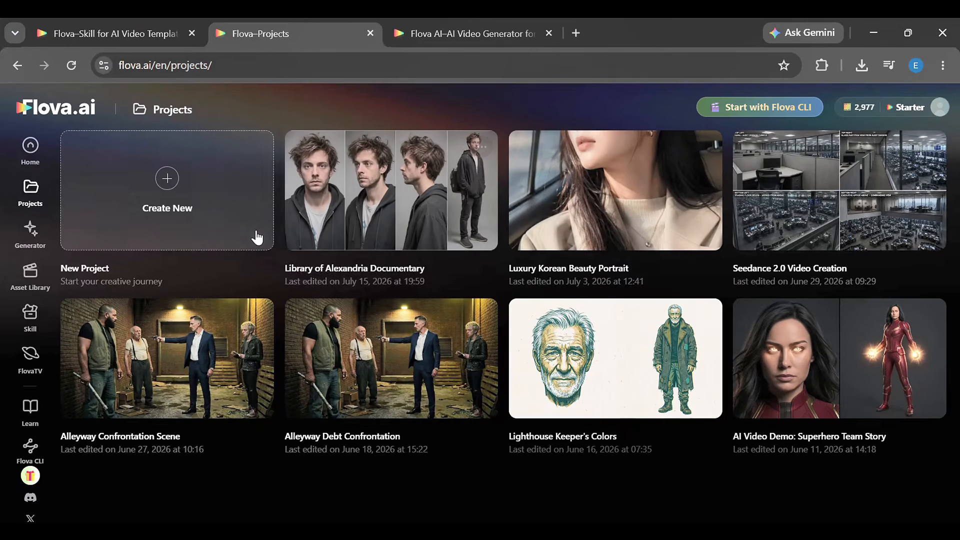
pyautogui.click(237, 233)
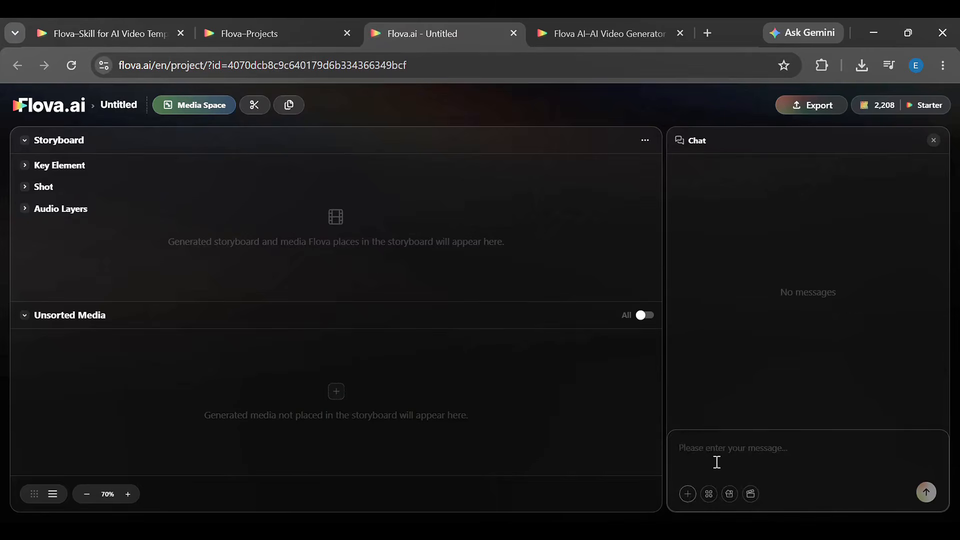
# Attach the Narrated History Documentary skill and the Element_Library_Exterior storyboard asset to the new project's chat message
pyautogui.write('/')
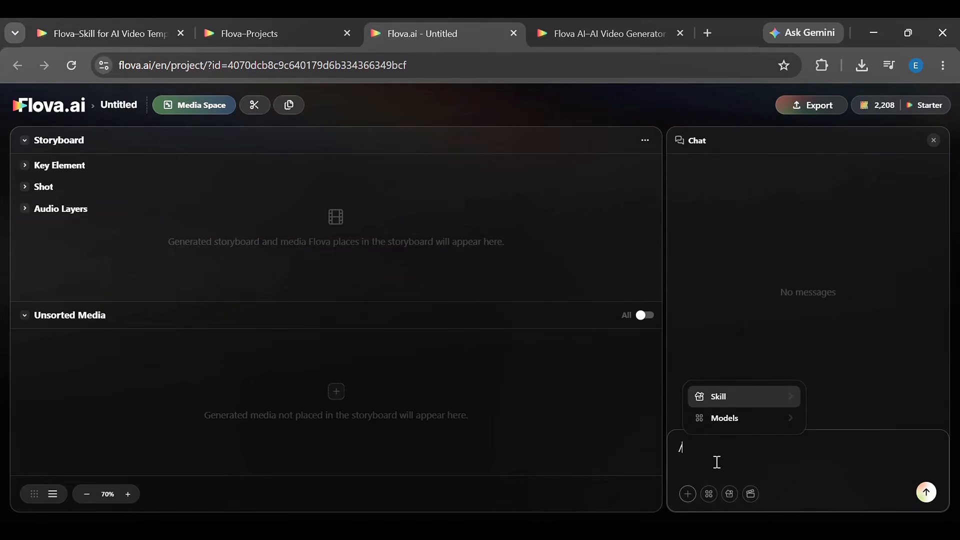
pyautogui.click(778, 397)
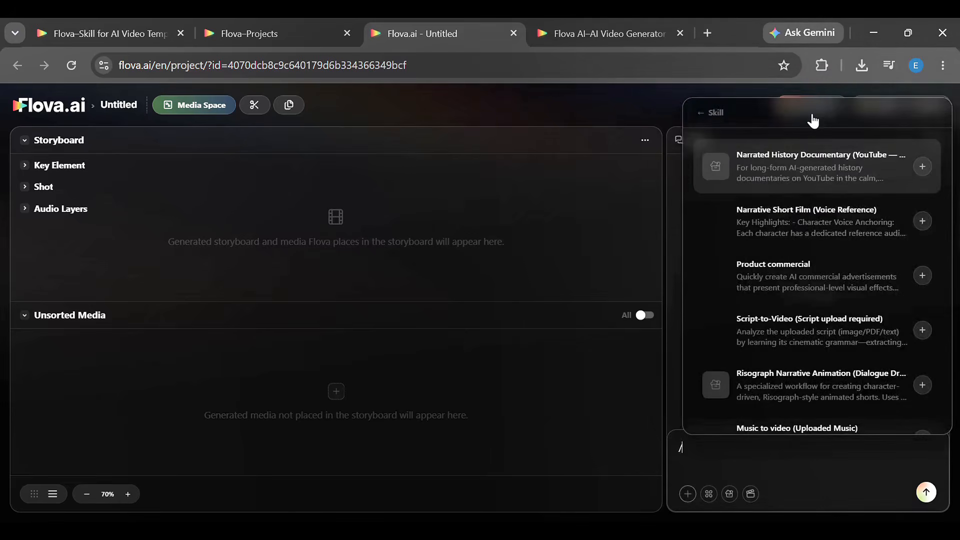
pyautogui.press('Return')
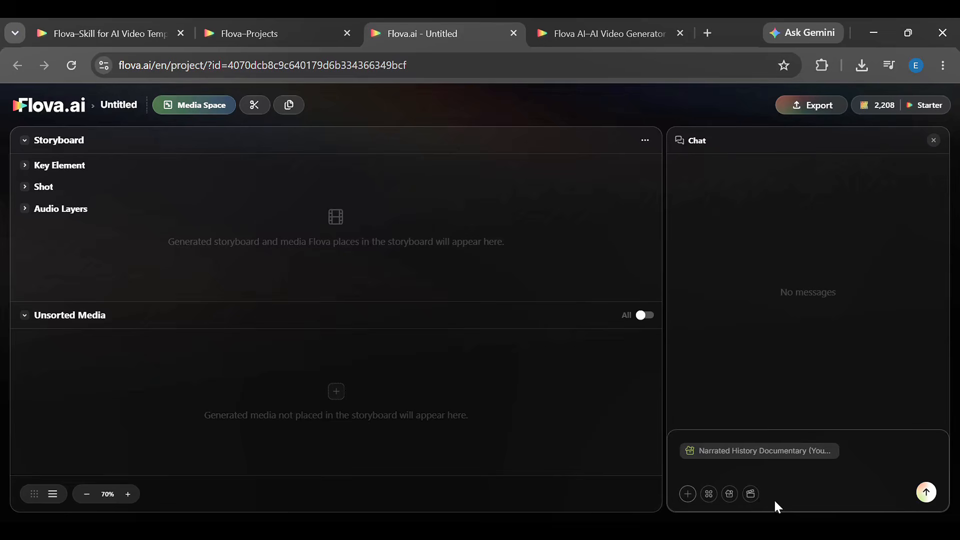
pyautogui.click(752, 495)
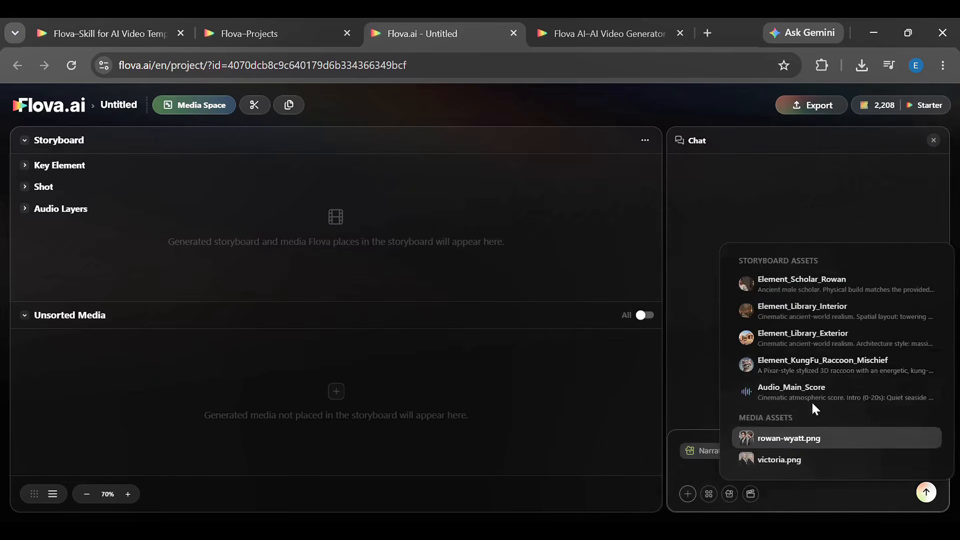
pyautogui.click(769, 339)
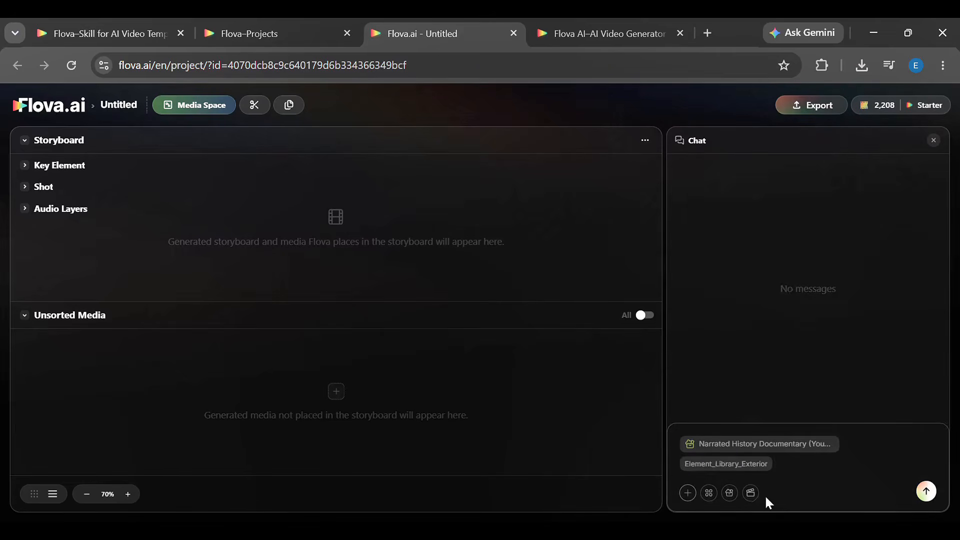